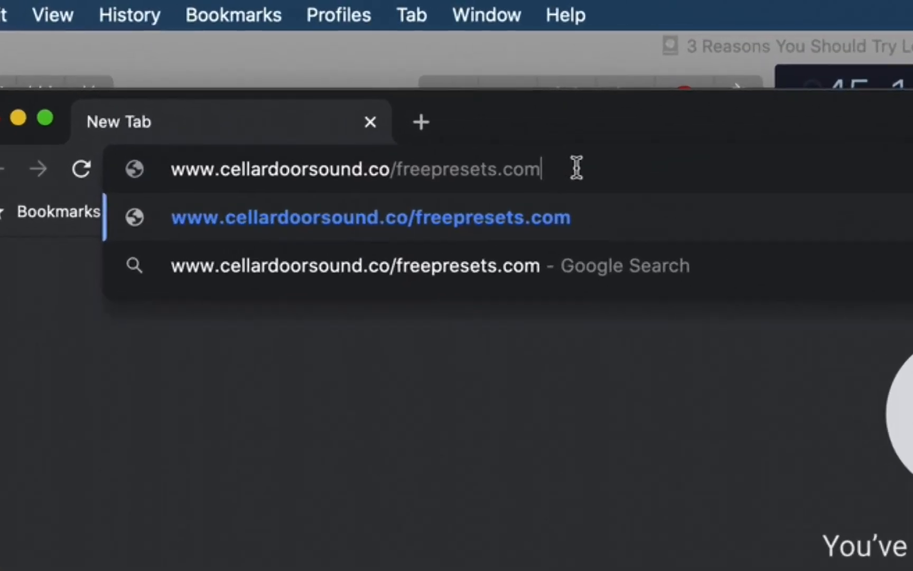
{"action": "key", "text": "BackSpace"}
{"action": "key", "text": "BackSpace"}
{"action": "key", "text": "BackSpace"}
{"action": "key", "text": "BackSpace"}
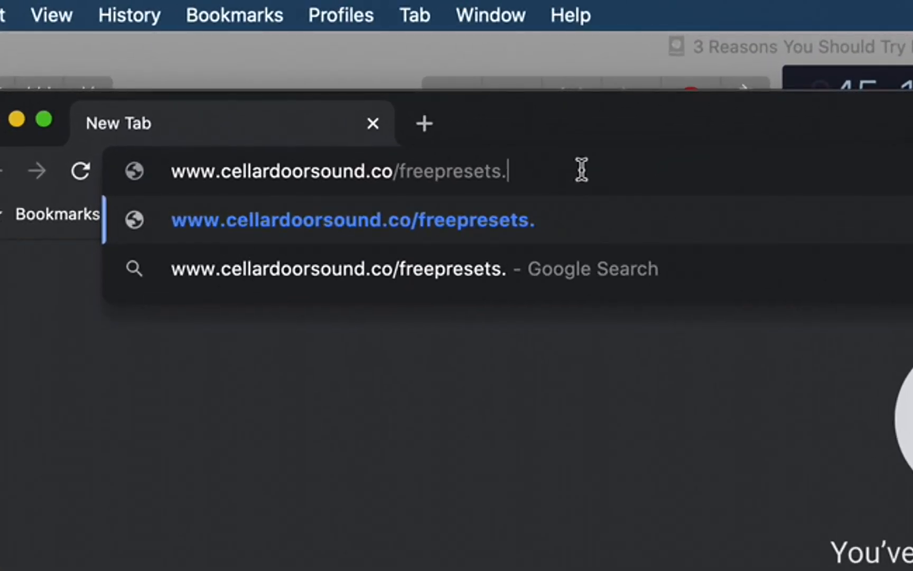
{"action": "key", "text": "Return"}
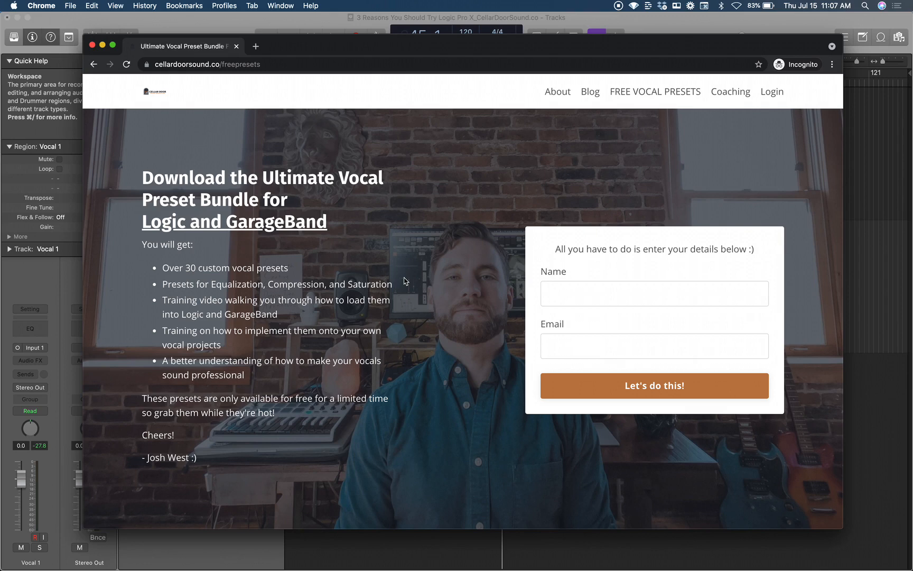
Step: Switch to Logic Pro and solo the Vocal 1 track
{"action": "key", "text": "super+Tab"}
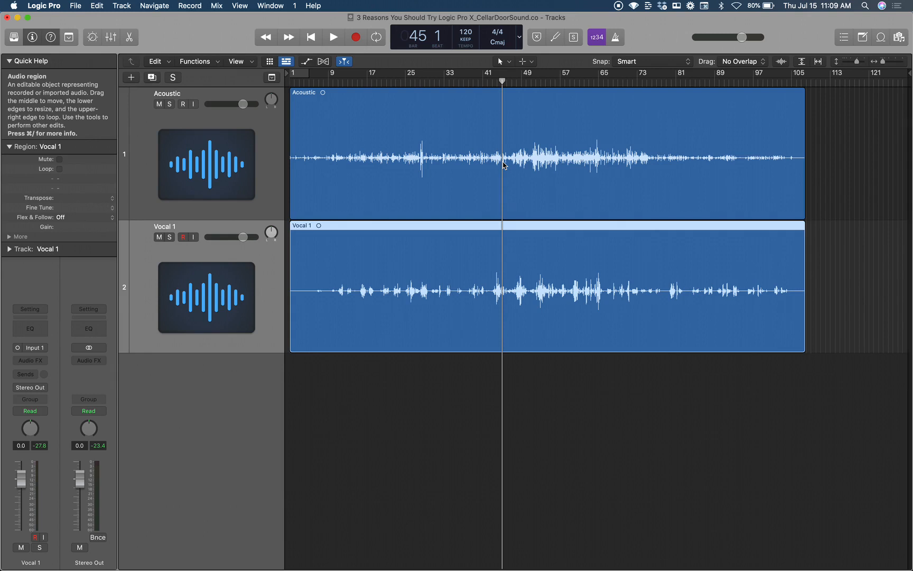
{"action": "left_click", "coordinate": [170, 237]}
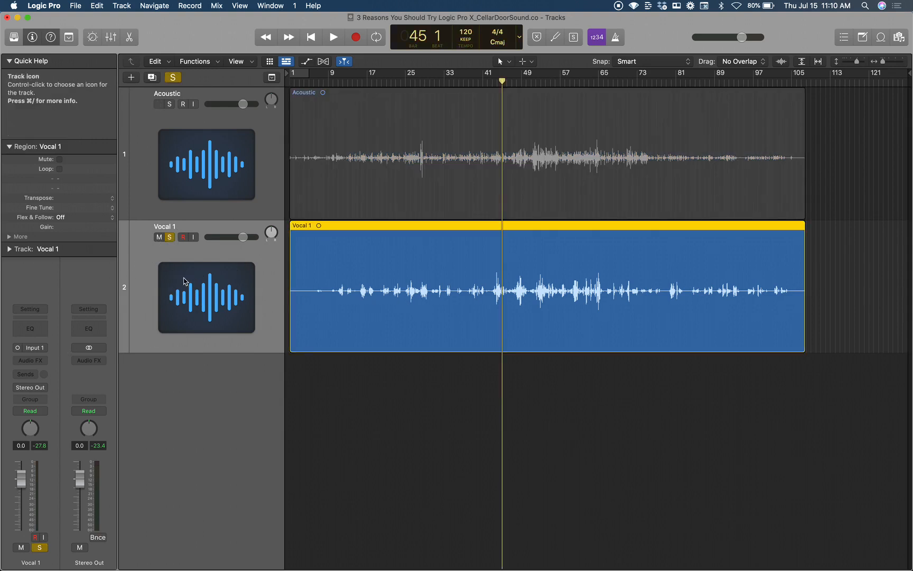
Step: Insert a Channel EQ on the Vocal 1 track and load its "Get that honk out of your vocal" preset
{"action": "left_click", "coordinate": [30, 330]}
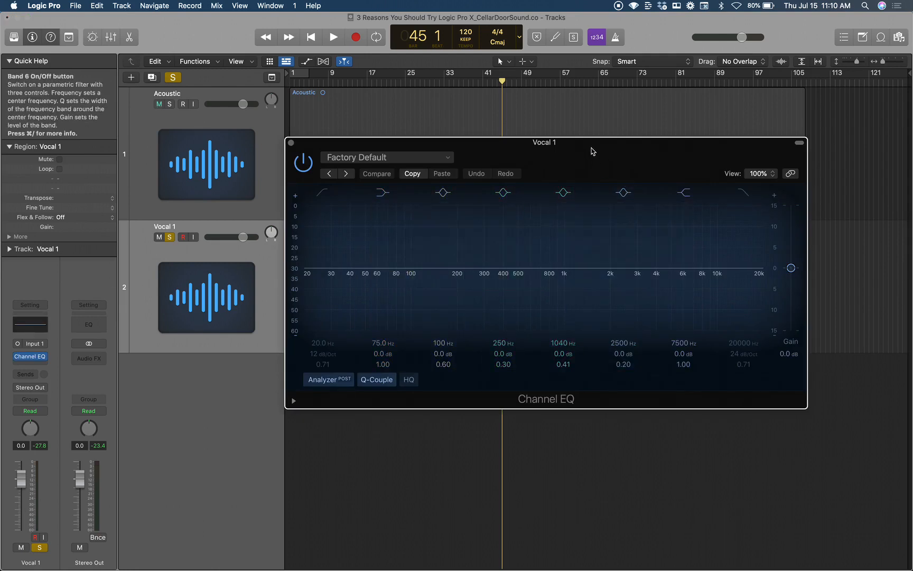
{"action": "left_click_drag", "start_coordinate": [591, 151], "coordinate": [600, 151]}
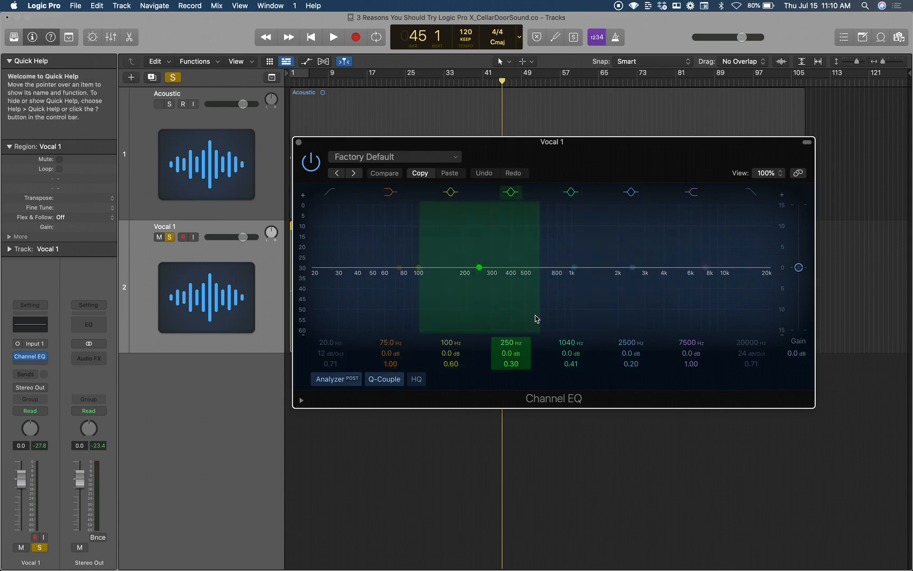
{"action": "left_click", "coordinate": [457, 159]}
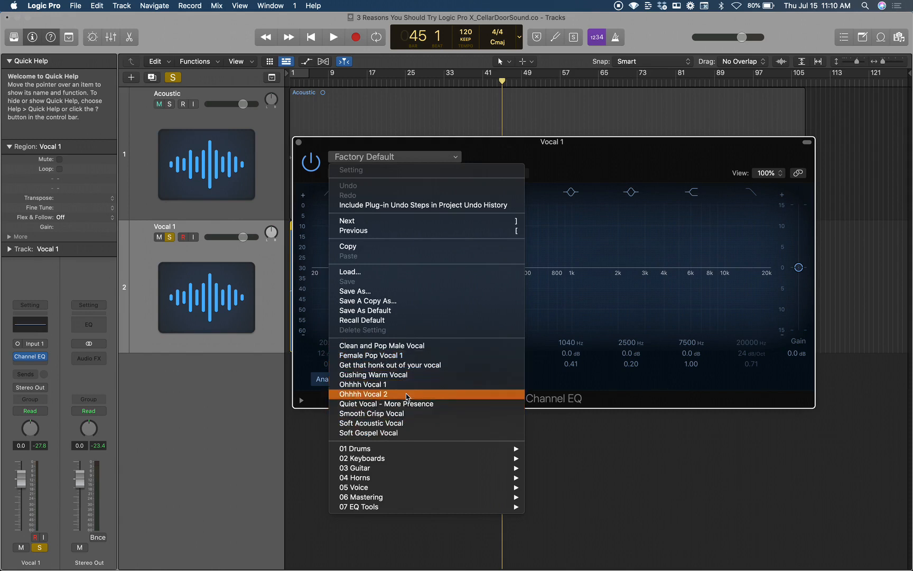
{"action": "left_click", "coordinate": [400, 368]}
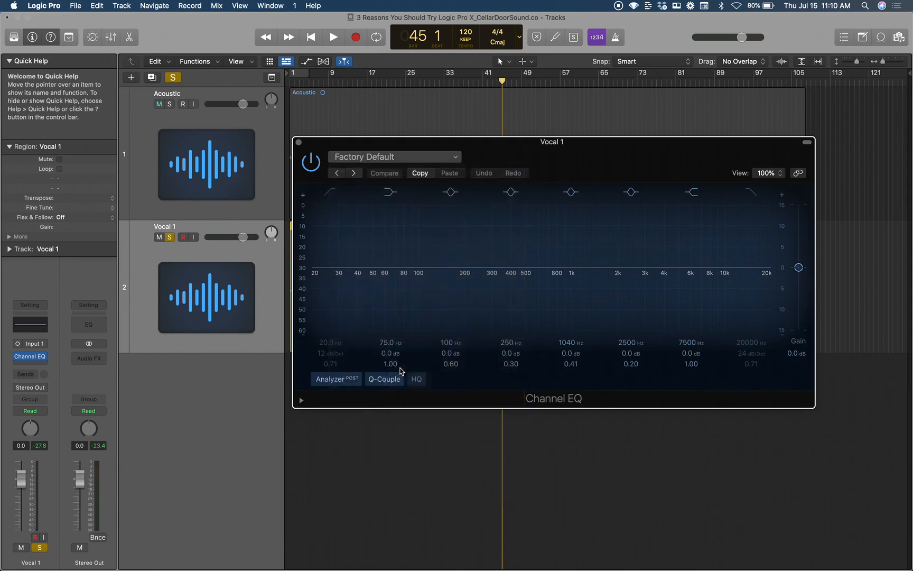
Step: Try the Ohhhh Vocal 1 preset in Channel EQ, replace it with Quiet Vocal - More Presence, and close the plug-in window
{"action": "left_click", "coordinate": [445, 154]}
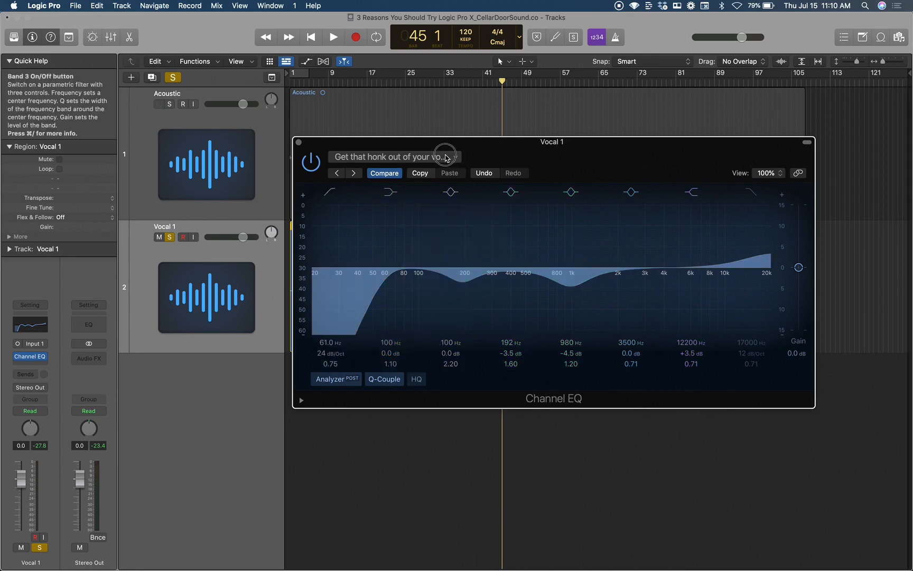
{"action": "left_click", "coordinate": [423, 387]}
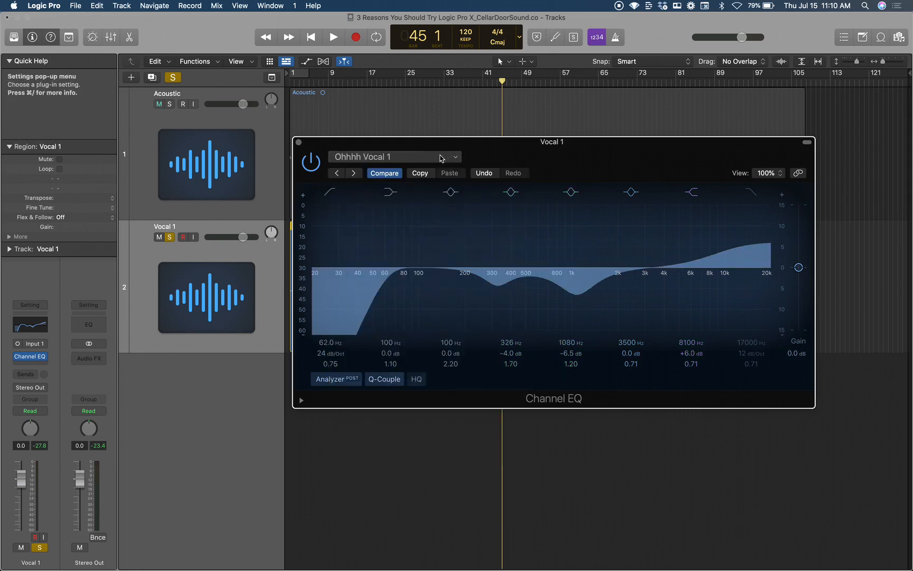
{"action": "left_click", "coordinate": [441, 158]}
{"action": "left_click", "coordinate": [375, 461]}
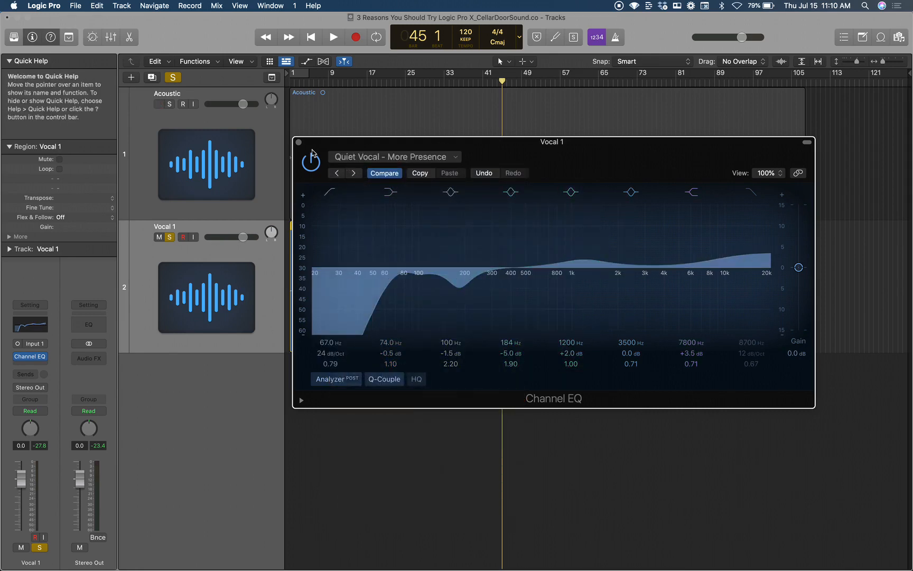
{"action": "left_click", "coordinate": [299, 142]}
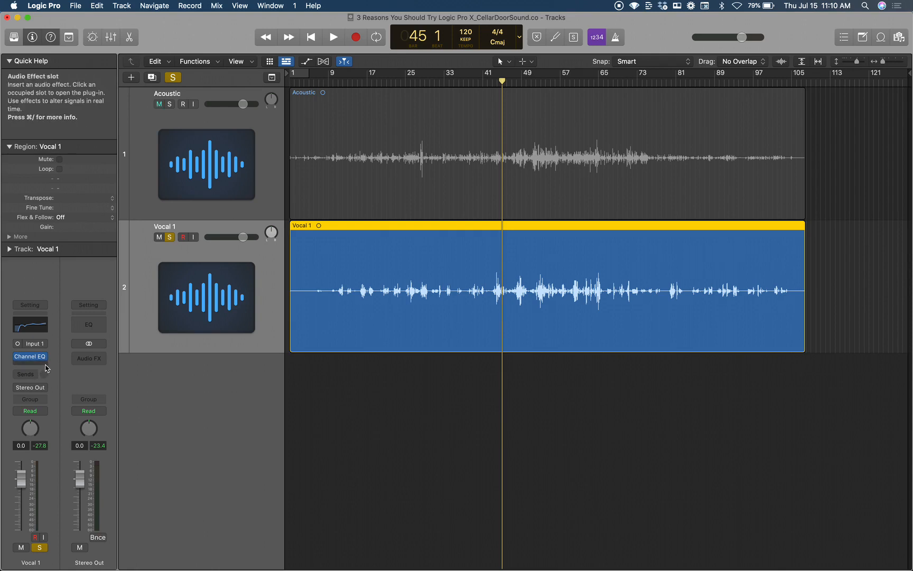
Step: Insert a Compressor after the Channel EQ on Vocal 1 and load the Big Pop Vocal preset
{"action": "left_click", "coordinate": [45, 365]}
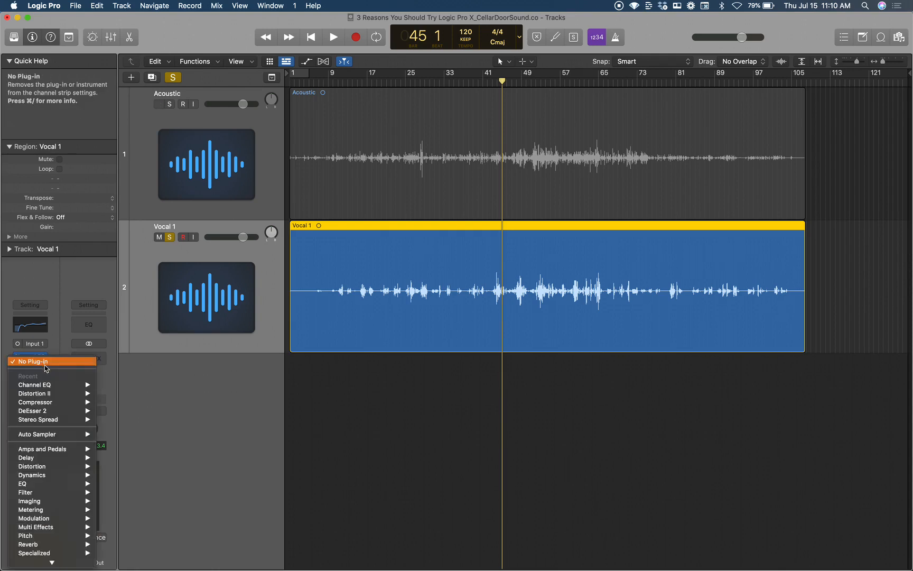
{"action": "mouse_move", "coordinate": [51, 476]}
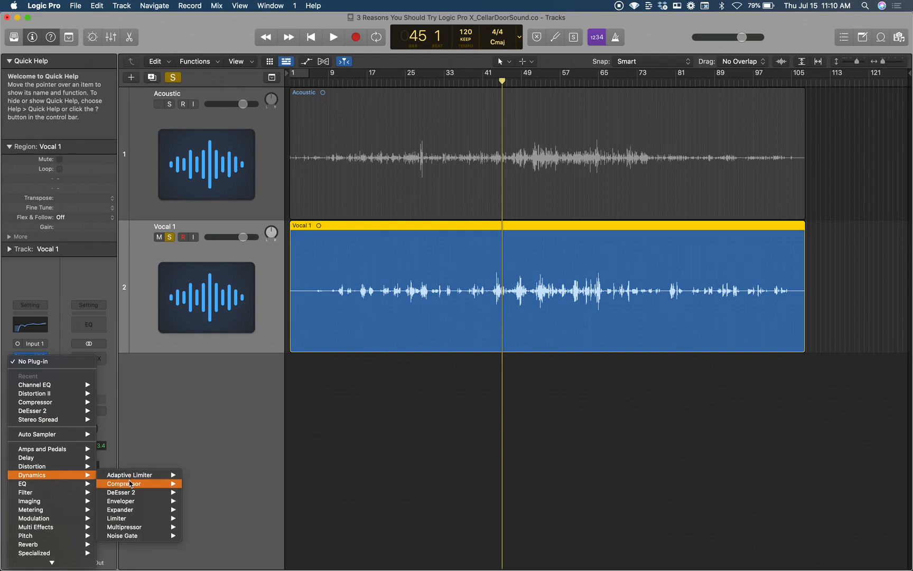
{"action": "mouse_move", "coordinate": [131, 483]}
{"action": "left_click", "coordinate": [192, 484]}
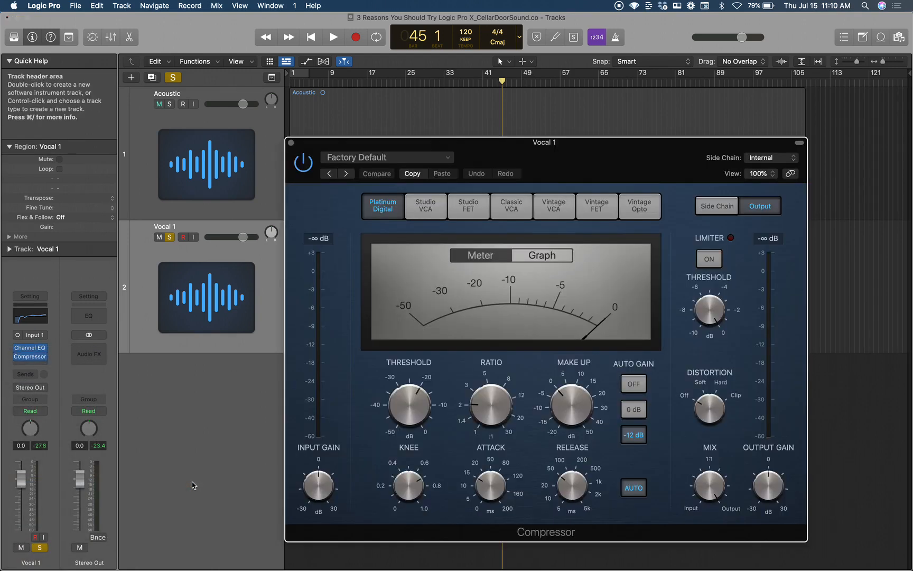
{"action": "left_click_drag", "start_coordinate": [504, 150], "coordinate": [487, 118]}
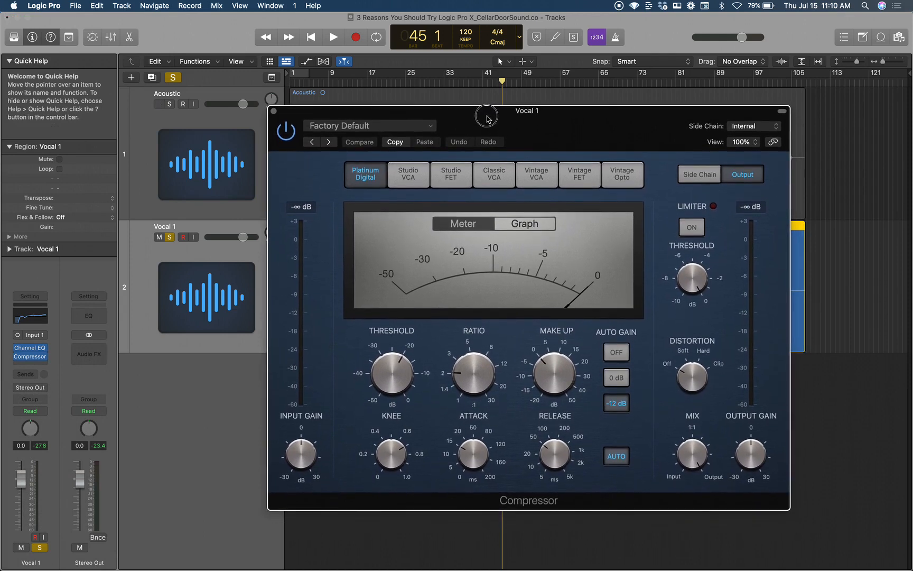
{"action": "left_click", "coordinate": [431, 132]}
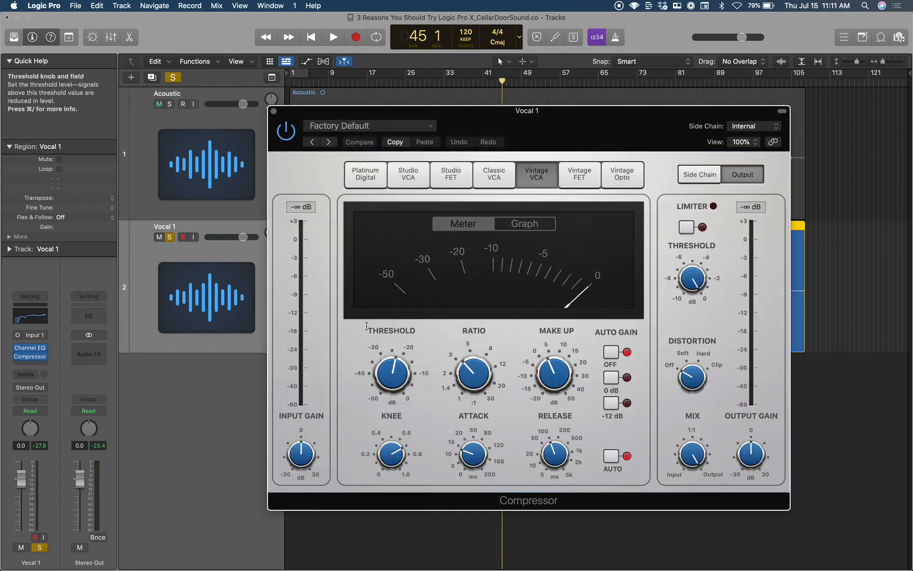
{"action": "left_click", "coordinate": [366, 324]}
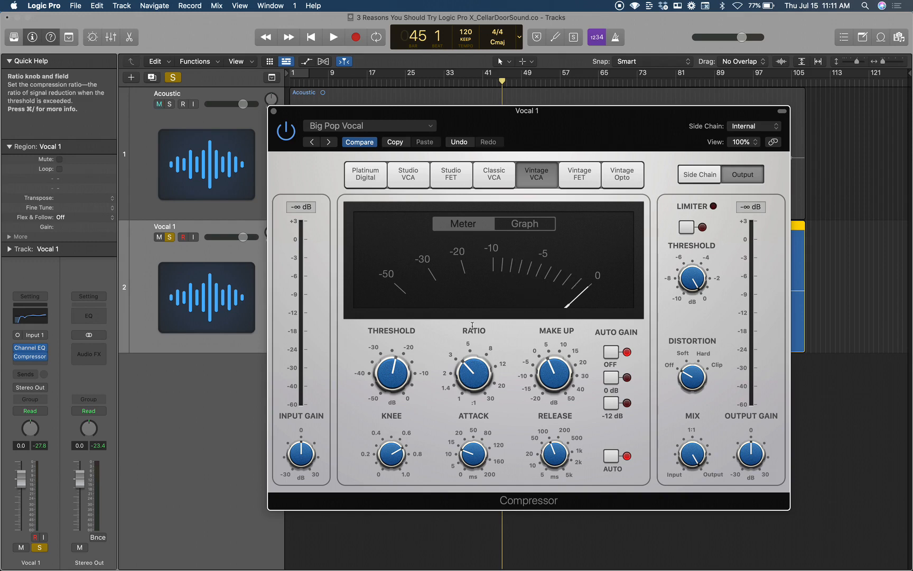
Step: Try the Compressor's Classic VCA, Studio FET, Studio VCA, Platinum Digital, Vintage Opto and Vintage FET circuit types
{"action": "mouse_move", "coordinate": [394, 360]}
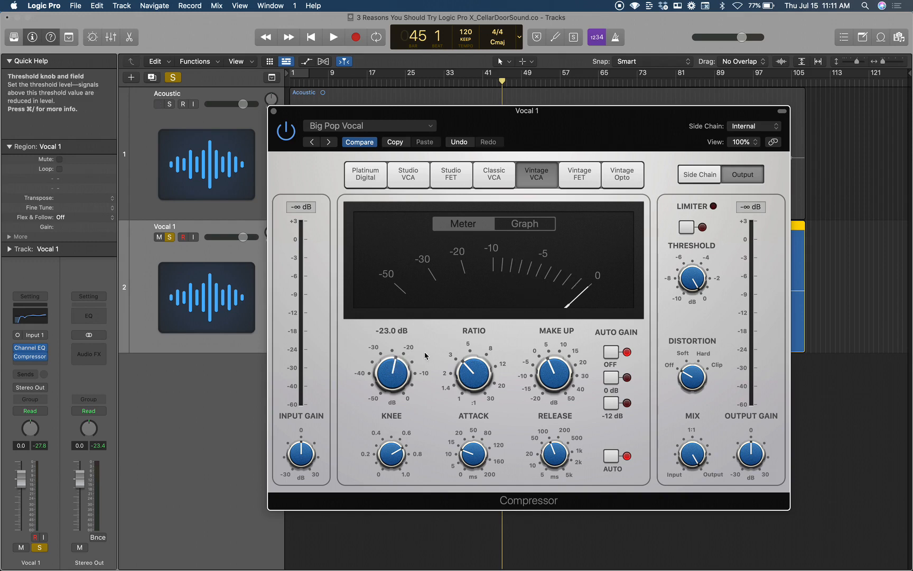
{"action": "mouse_move", "coordinate": [457, 350]}
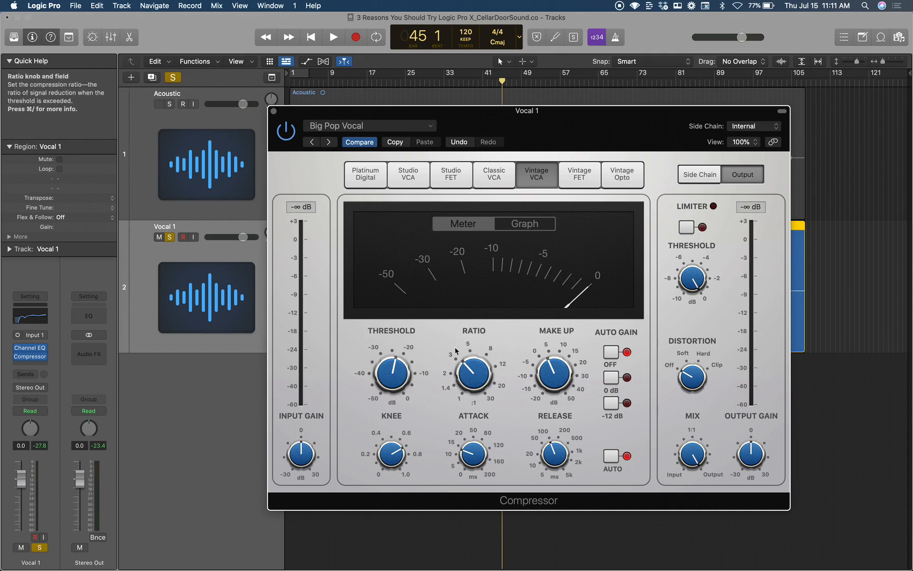
{"action": "mouse_move", "coordinate": [519, 354]}
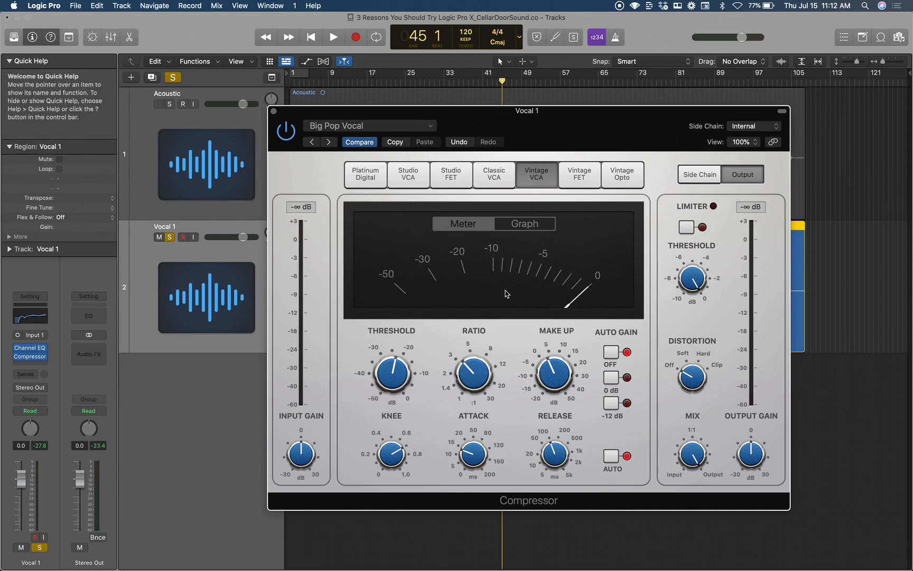
{"action": "left_click", "coordinate": [496, 168]}
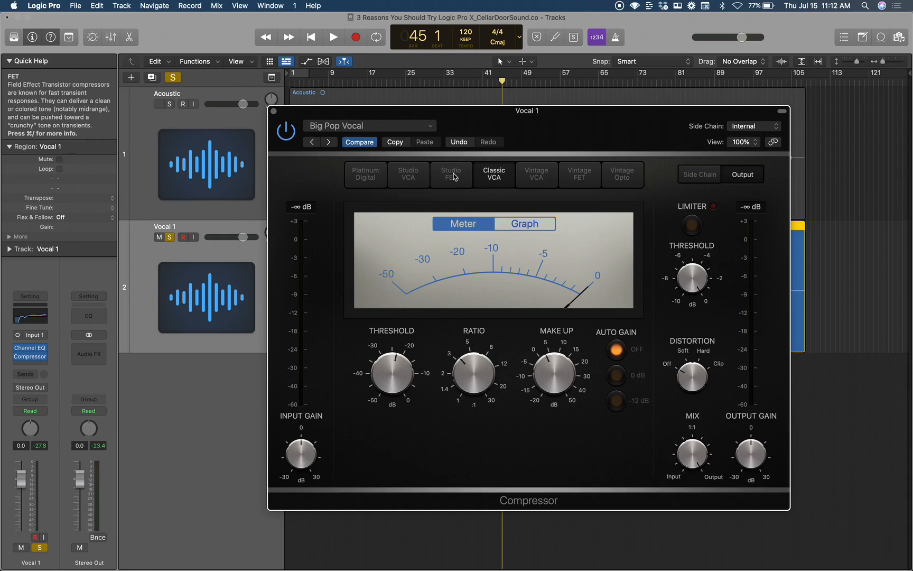
{"action": "left_click", "coordinate": [453, 176]}
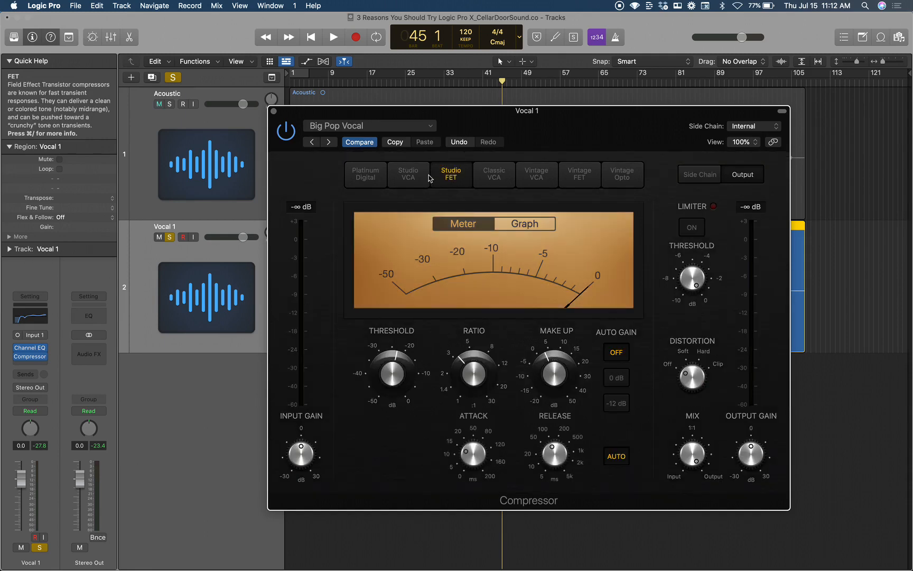
{"action": "left_click", "coordinate": [416, 177]}
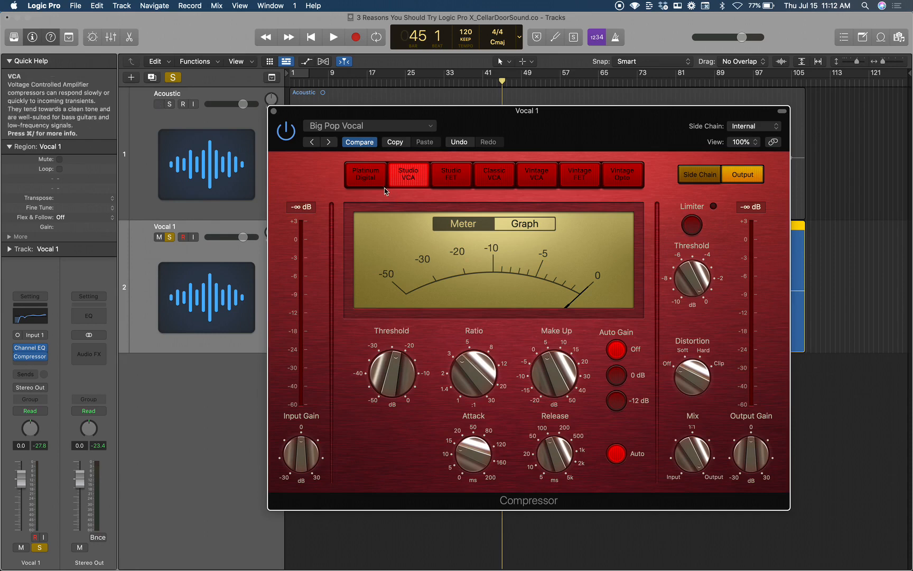
{"action": "left_click", "coordinate": [364, 178]}
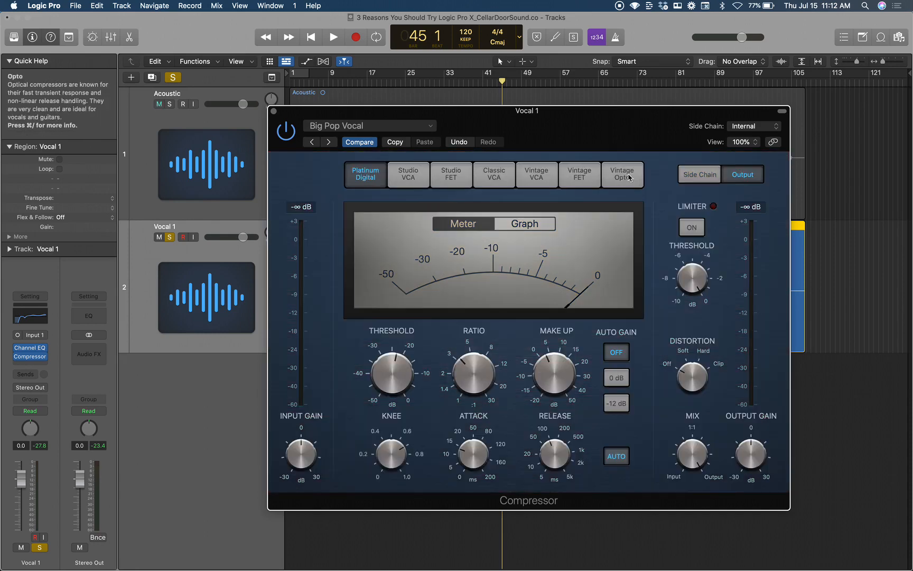
{"action": "left_click", "coordinate": [605, 176]}
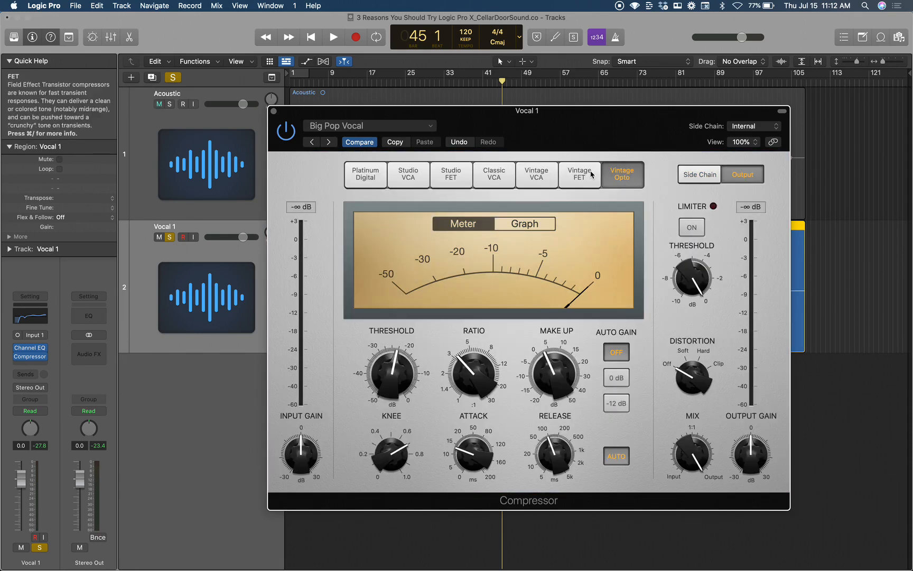
{"action": "left_click", "coordinate": [586, 175]}
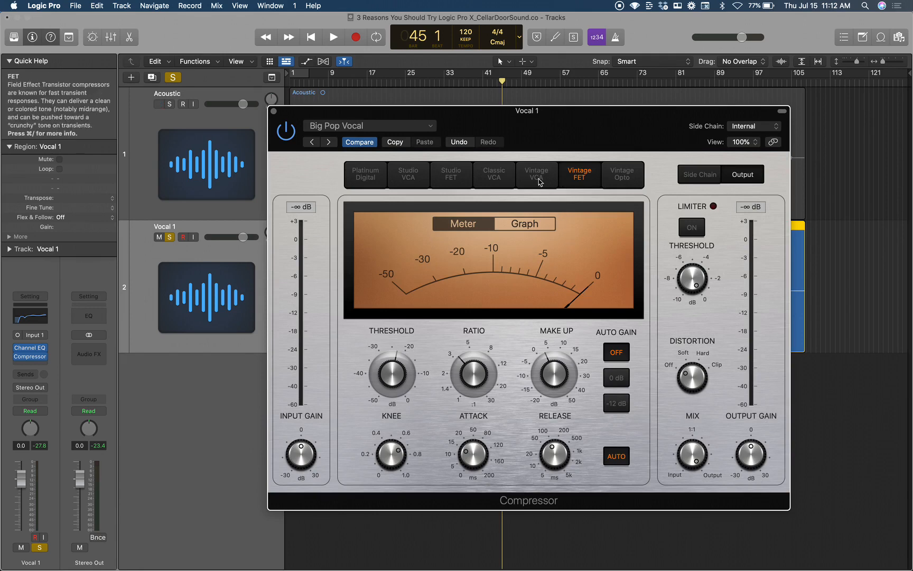
Step: Cycle the Compressor through Vintage VCA, Classic VCA and Studio FET to the Studio VCA circuit, and close the plug-in window
{"action": "left_click", "coordinate": [535, 180]}
{"action": "left_click", "coordinate": [494, 179]}
{"action": "left_click", "coordinate": [454, 174]}
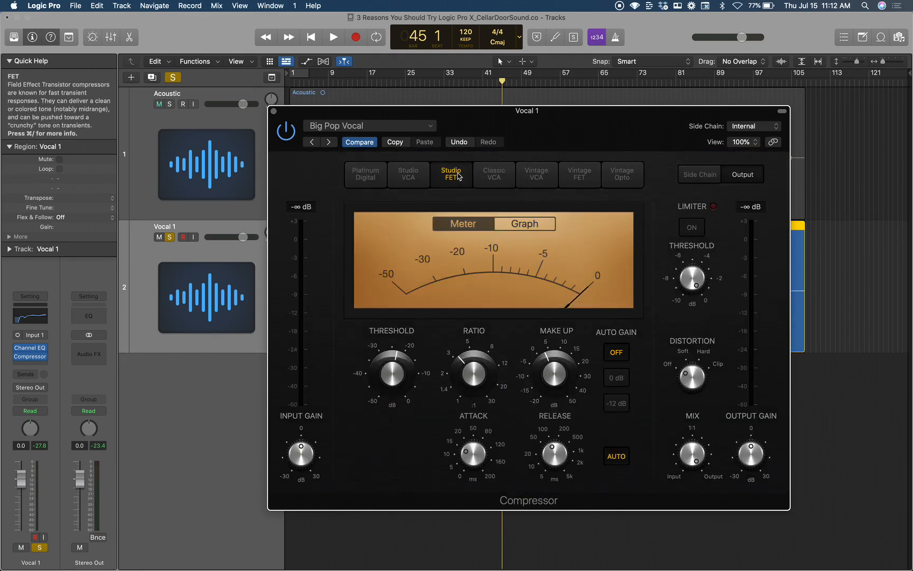
{"action": "left_click", "coordinate": [422, 176]}
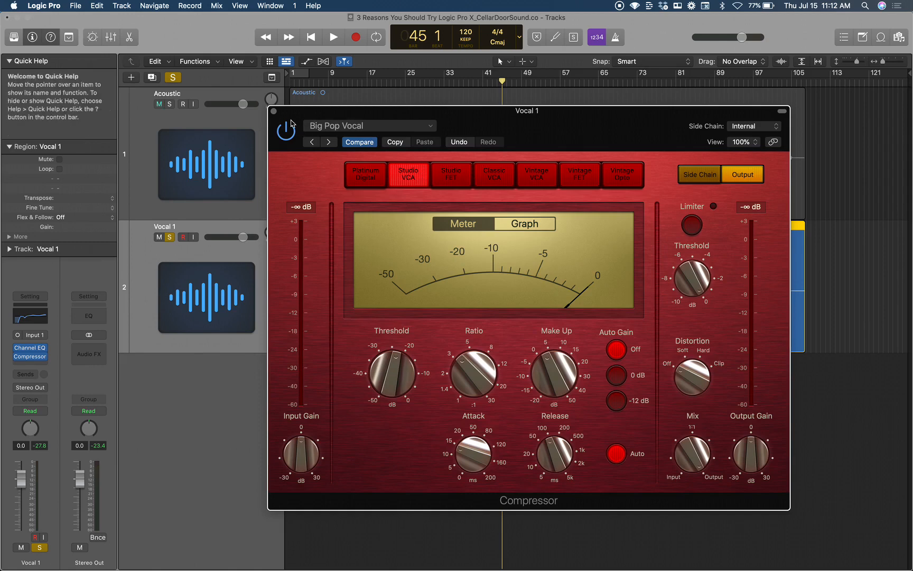
{"action": "left_click", "coordinate": [273, 111]}
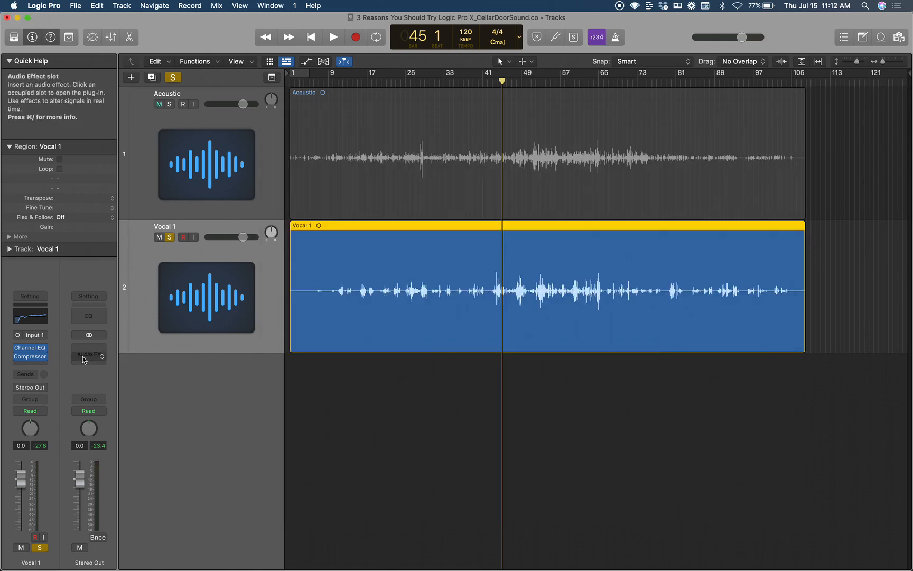
Step: Insert Distortion II after the Compressor on Vocal 1 and load the Front and Center Vocal preset
{"action": "left_click", "coordinate": [44, 363]}
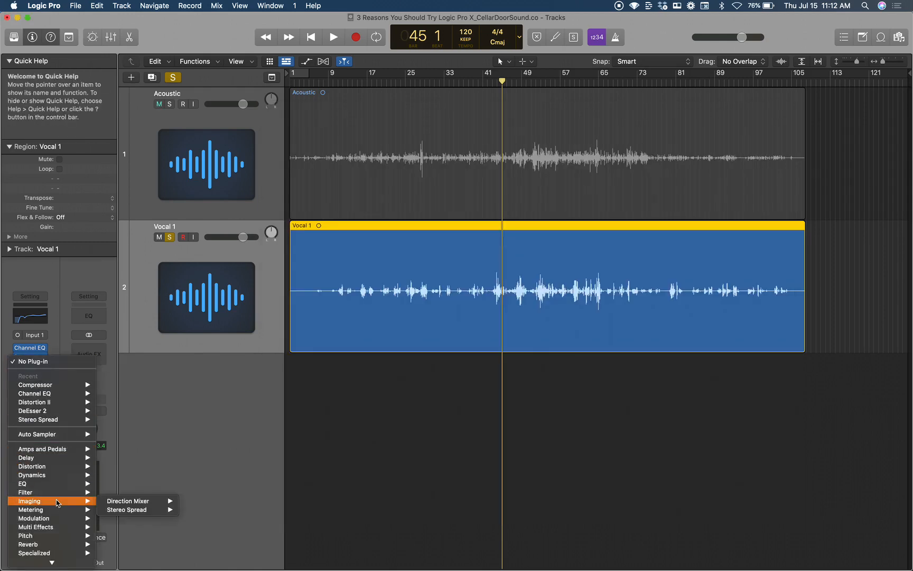
{"action": "mouse_move", "coordinate": [55, 470]}
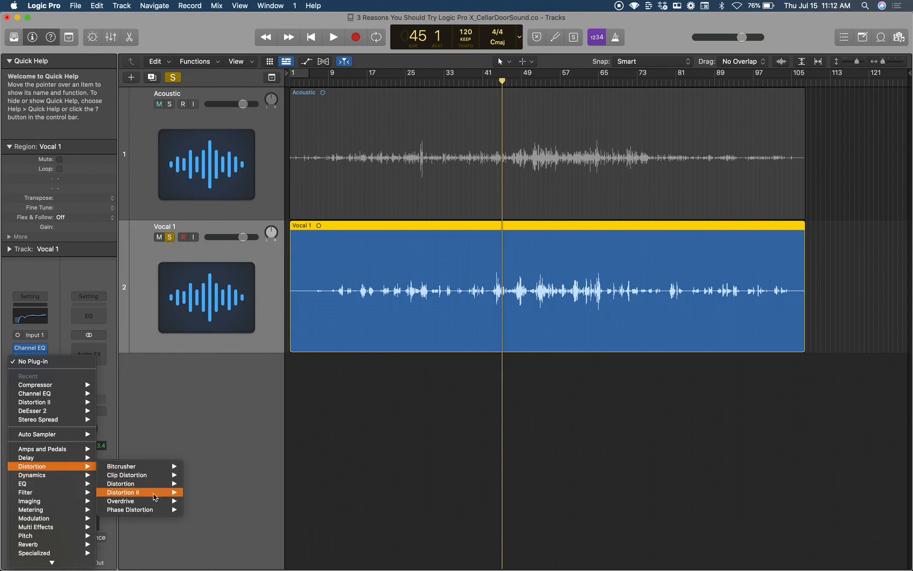
{"action": "mouse_move", "coordinate": [154, 493]}
{"action": "left_click", "coordinate": [196, 493]}
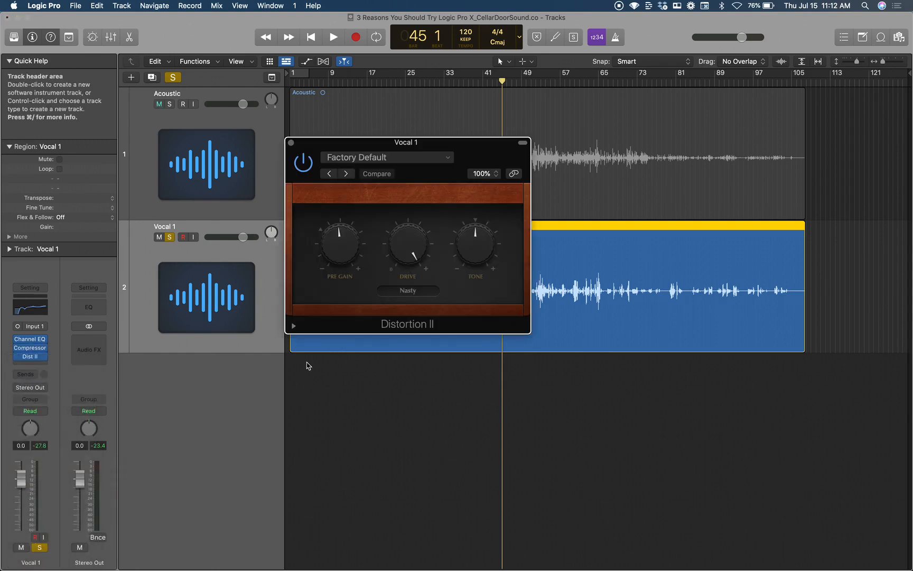
{"action": "left_click", "coordinate": [443, 158]}
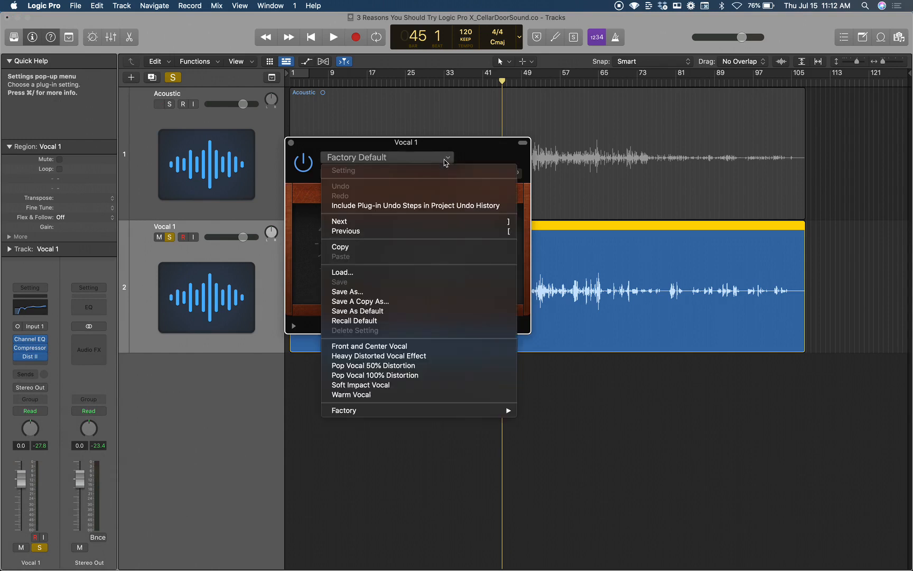
{"action": "left_click", "coordinate": [380, 346]}
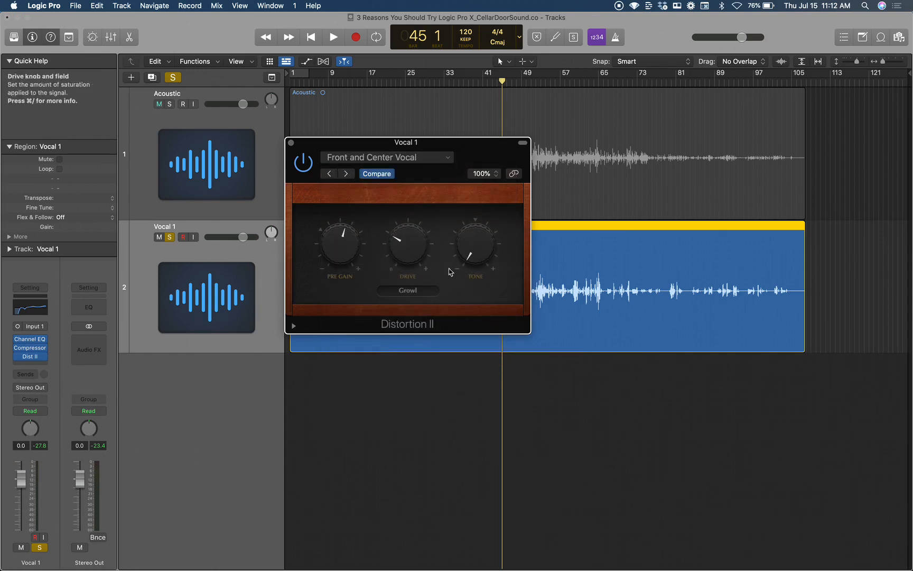
Step: Close the Distortion II plug-in window, and open the Mixer enlarged enough to show the channel strips in full
{"action": "left_click", "coordinate": [294, 325]}
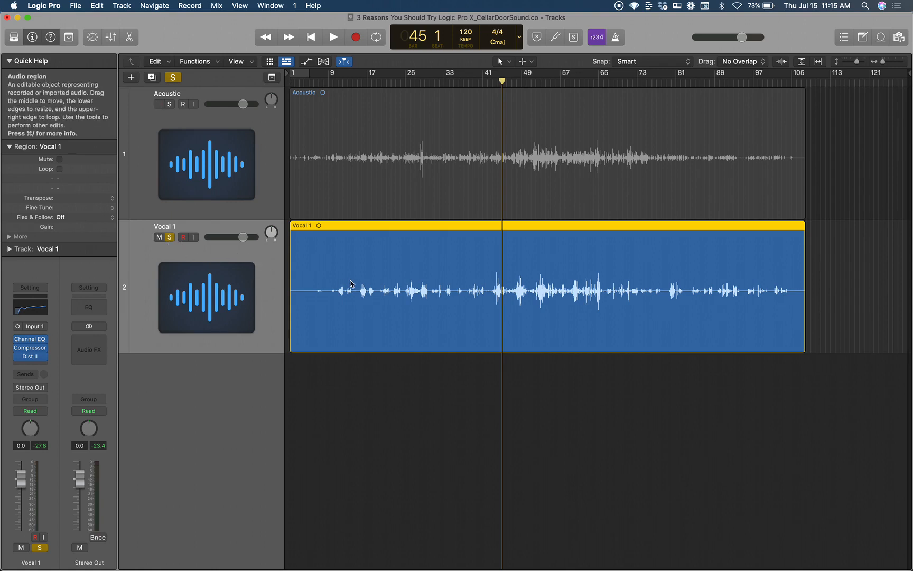
{"action": "left_click", "coordinate": [111, 38]}
{"action": "left_click_drag", "start_coordinate": [464, 241], "coordinate": [462, 331]}
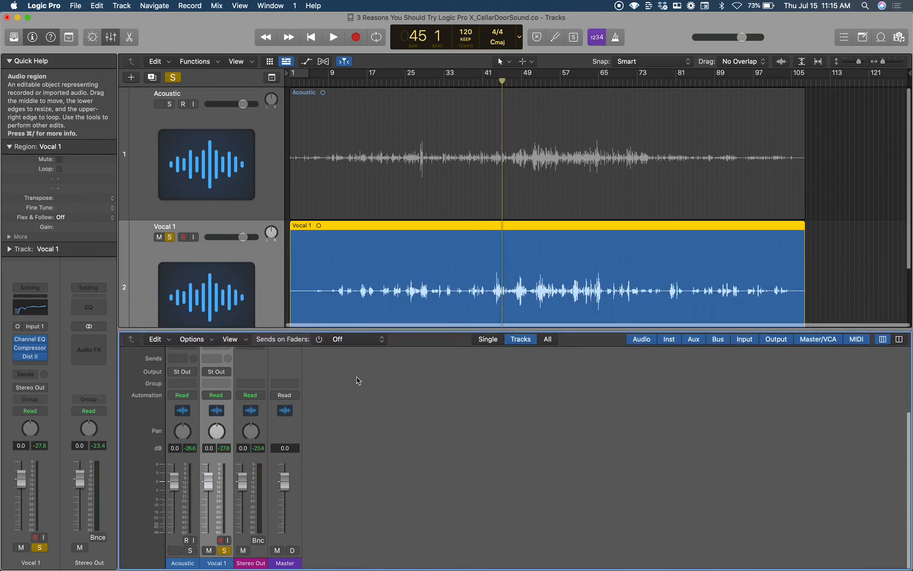
{"action": "scroll", "coordinate": [243, 423], "scroll_direction": "up", "scroll_amount": 5}
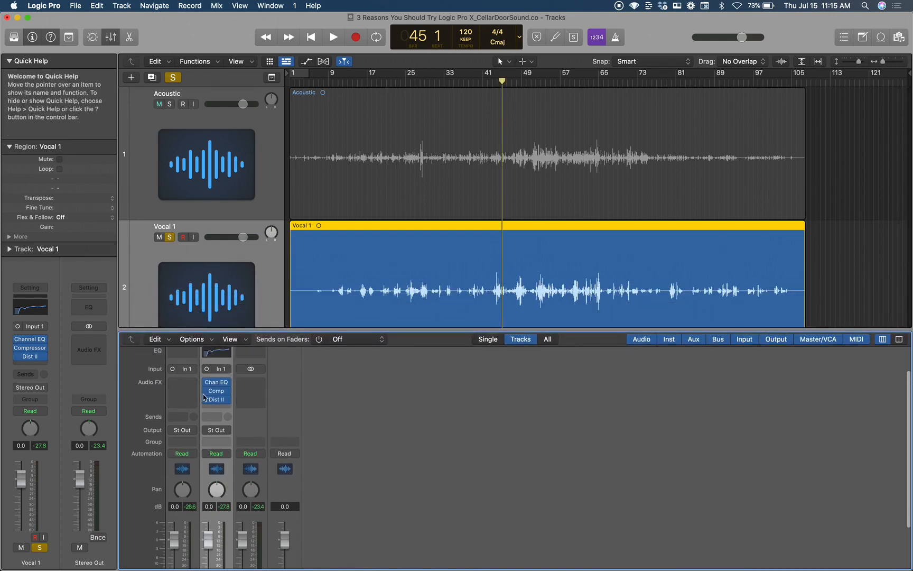
{"action": "scroll", "coordinate": [243, 420], "scroll_direction": "down", "scroll_amount": 3}
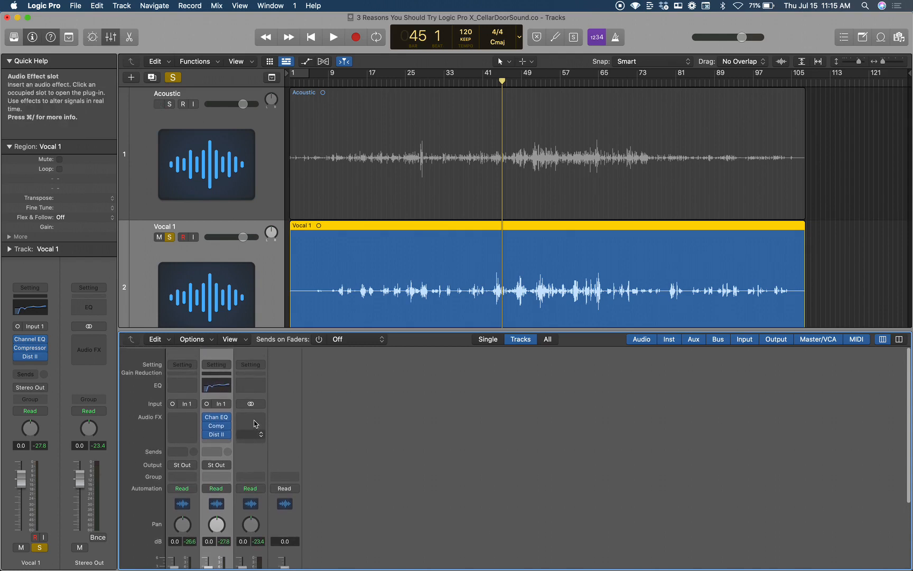
{"action": "scroll", "coordinate": [256, 423], "scroll_direction": "down", "scroll_amount": 3}
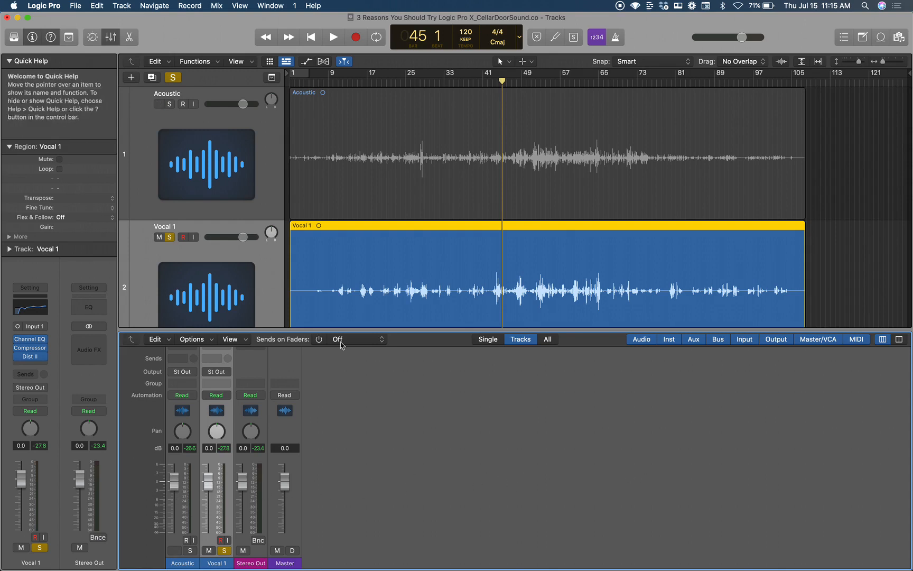
{"action": "scroll", "coordinate": [406, 247], "scroll_direction": "down", "scroll_amount": 2}
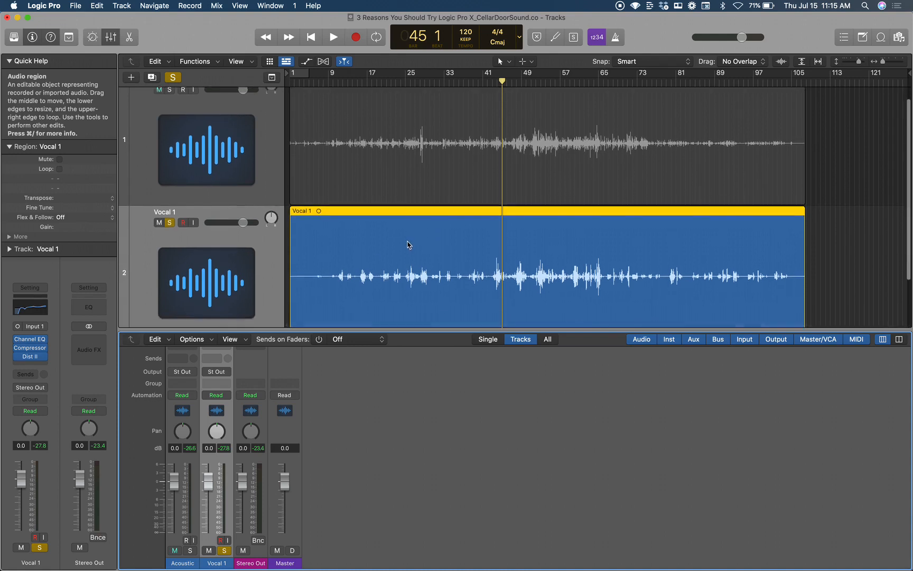
{"action": "scroll", "coordinate": [146, 238], "scroll_direction": "down", "scroll_amount": 2}
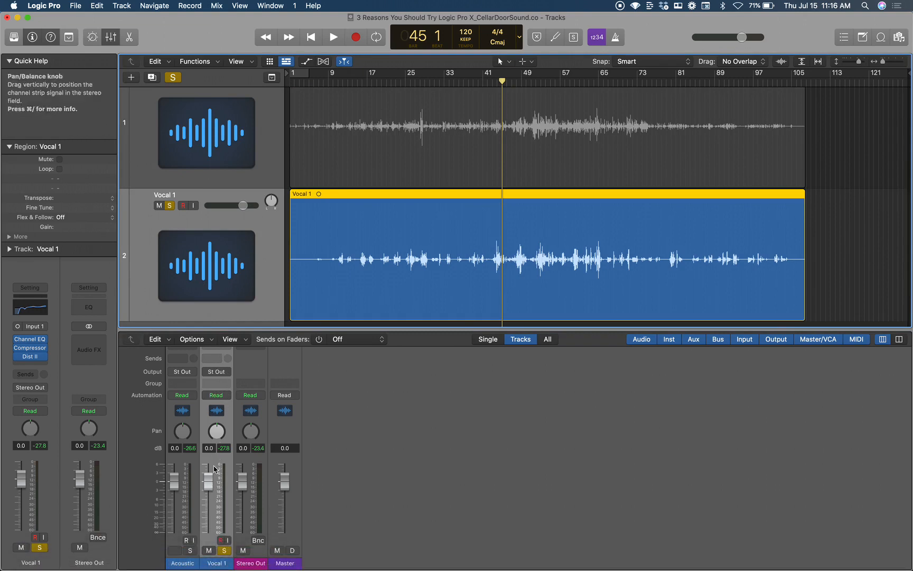
{"action": "left_click_drag", "start_coordinate": [444, 329], "coordinate": [442, 227]}
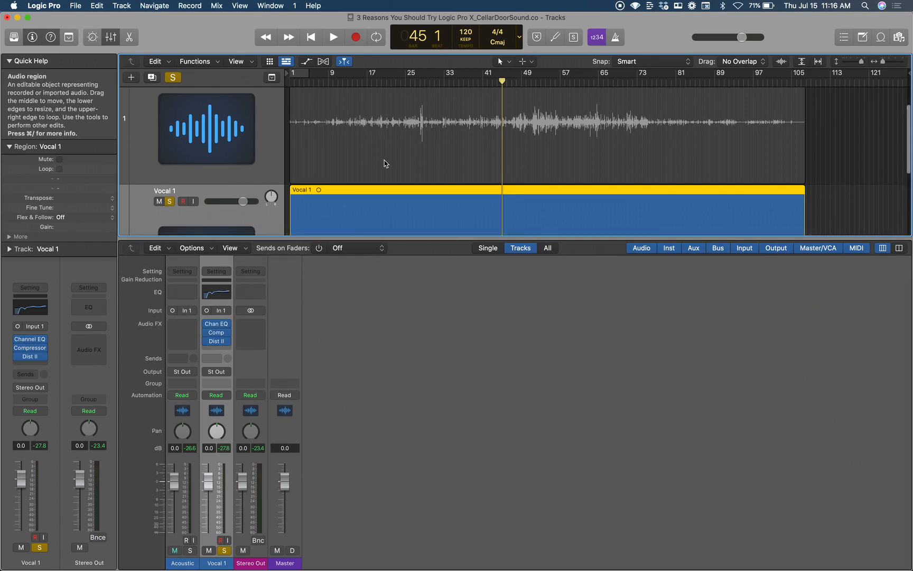
{"action": "scroll", "coordinate": [383, 164], "scroll_direction": "down", "scroll_amount": 5}
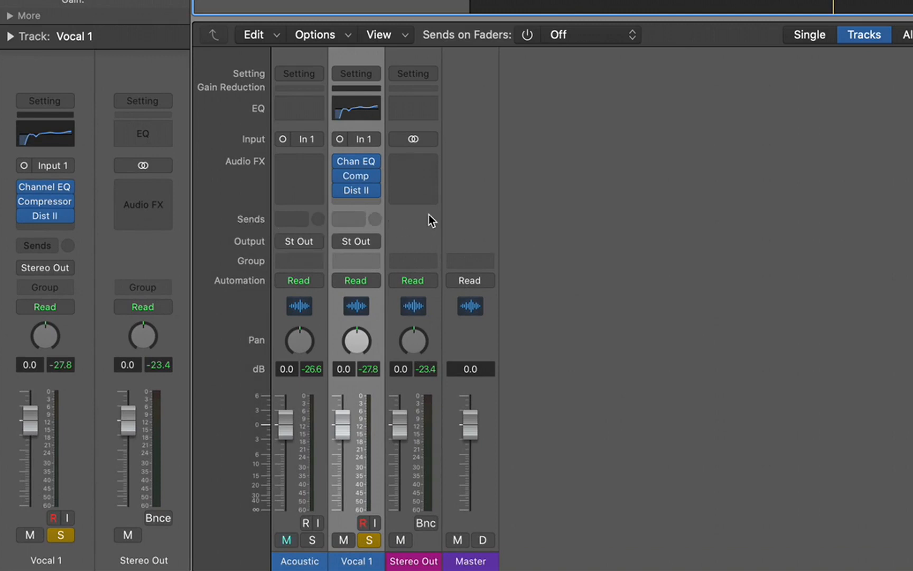
Step: Add a send to Bus 1 on the Vocal 1 channel strip
{"action": "left_click", "coordinate": [357, 220]}
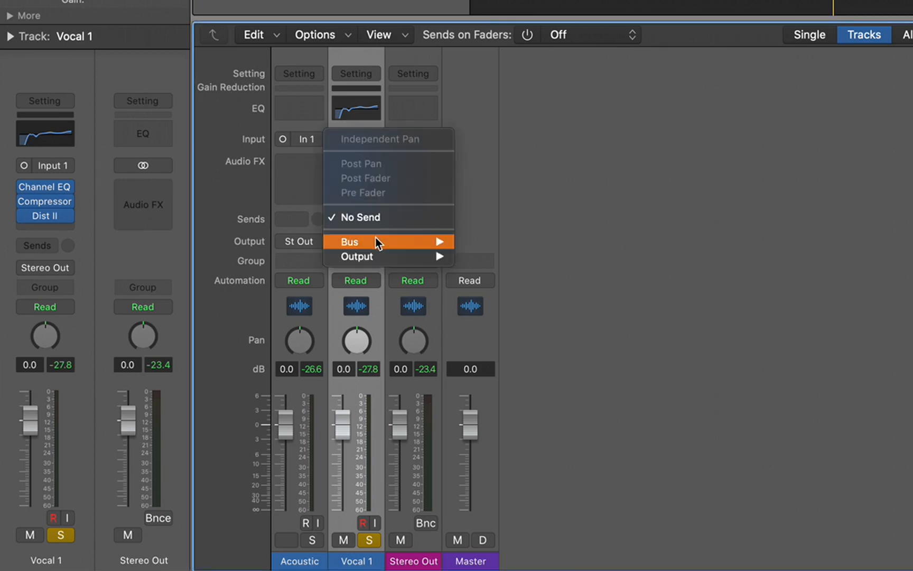
{"action": "mouse_move", "coordinate": [376, 238]}
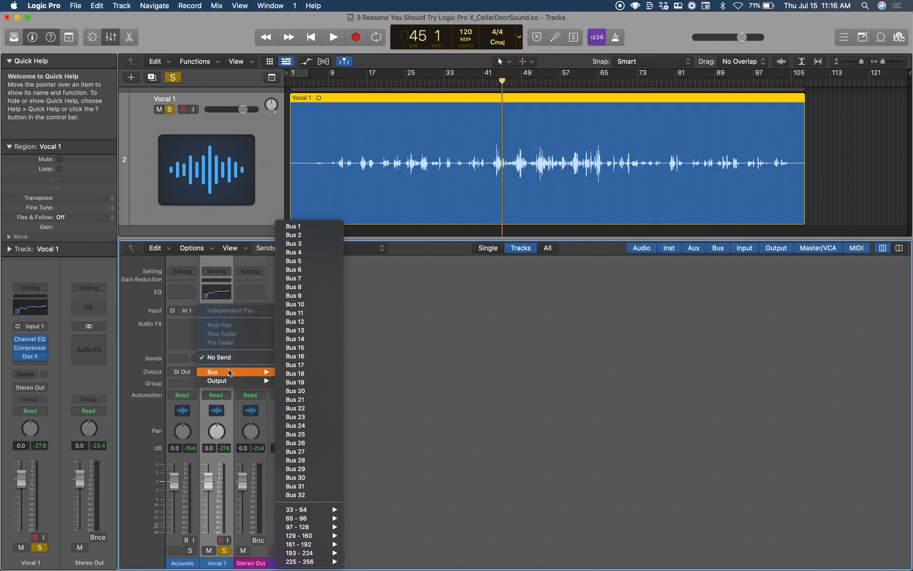
{"action": "left_click", "coordinate": [307, 228]}
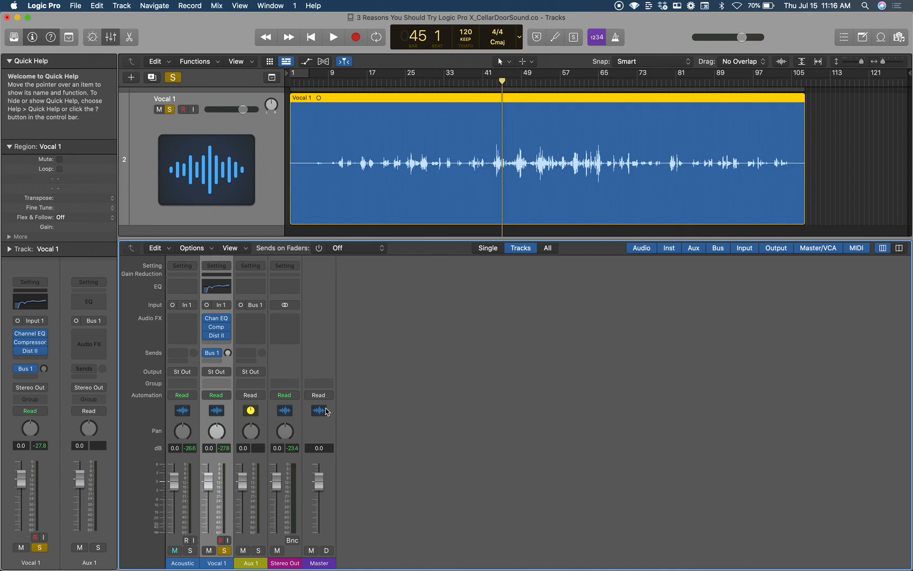
Step: Insert a Mono->Stereo SilverVerb on the Aux 1 channel and move its window clear of the tracks
{"action": "left_click", "coordinate": [258, 318]}
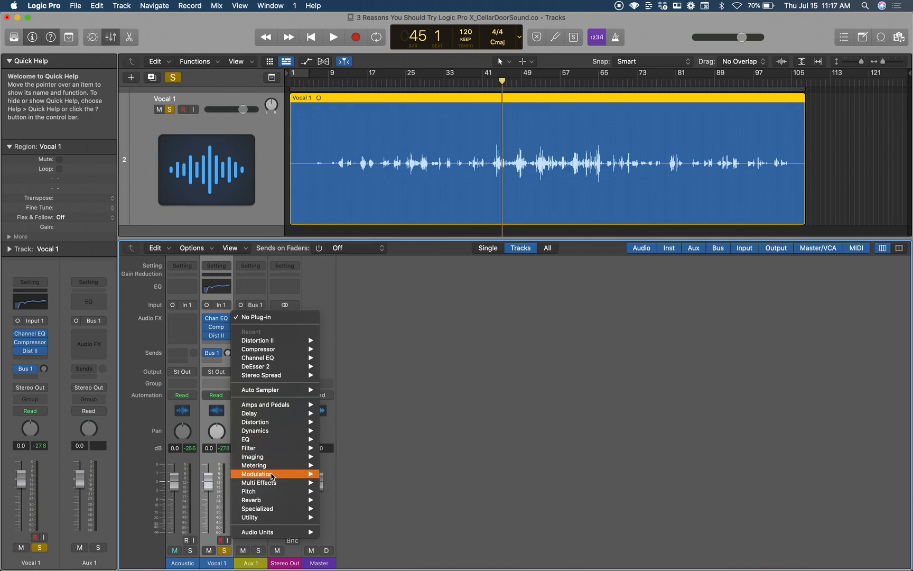
{"action": "mouse_move", "coordinate": [292, 502]}
{"action": "mouse_move", "coordinate": [371, 520]}
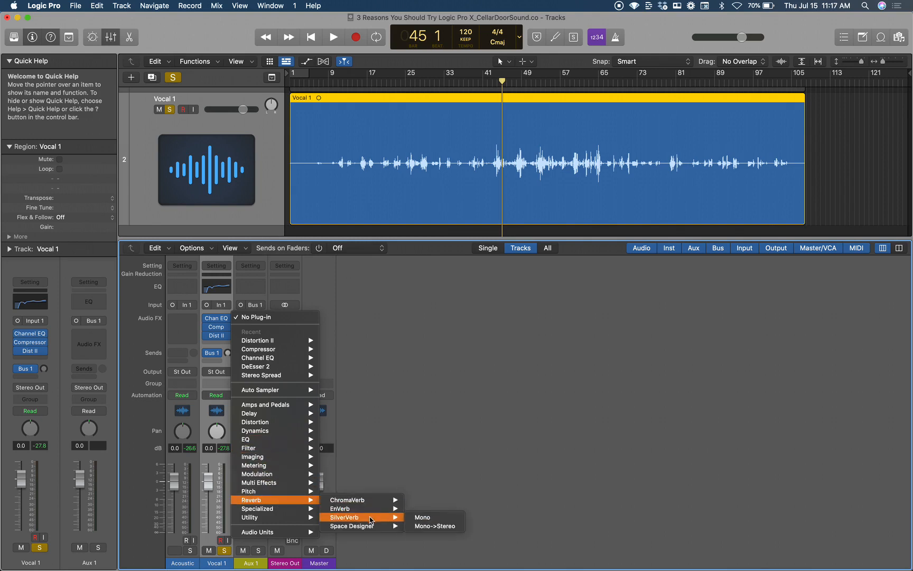
{"action": "left_click", "coordinate": [436, 526]}
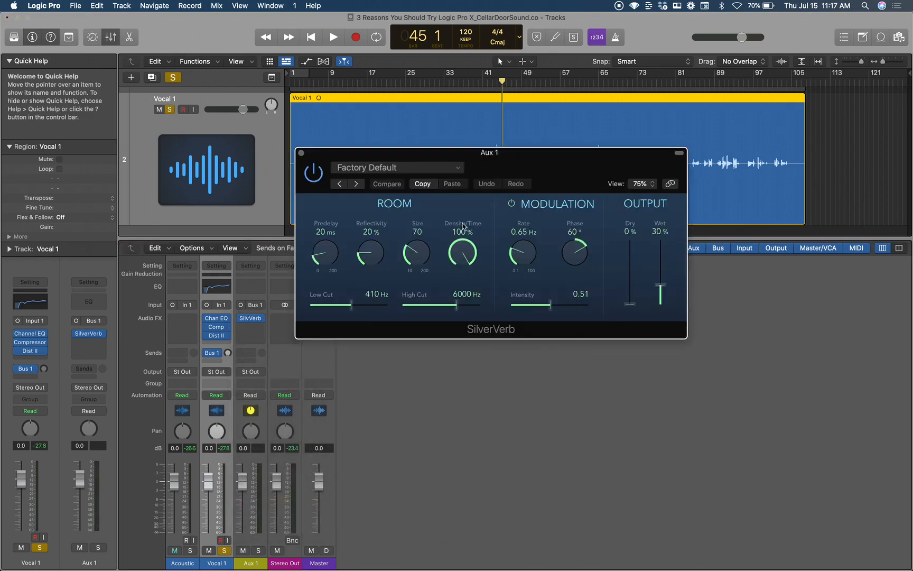
{"action": "left_click_drag", "start_coordinate": [501, 165], "coordinate": [591, 268]}
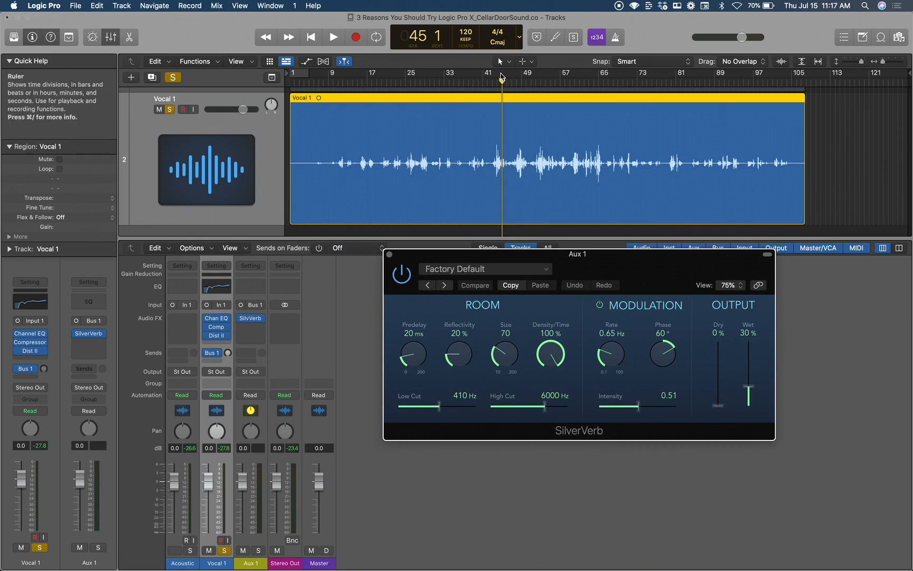
Step: Set a cycle range from bar 45 to about bar 57 and play the vocal with its Bus 1 send at -∞
{"action": "left_click_drag", "start_coordinate": [502, 77], "coordinate": [565, 80]}
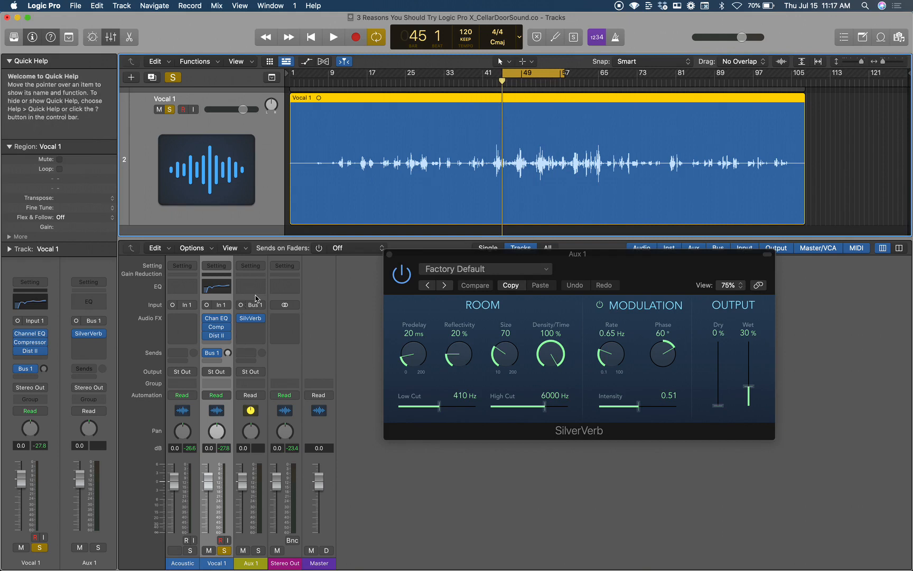
{"action": "left_click_drag", "start_coordinate": [228, 352], "coordinate": [188, 372]}
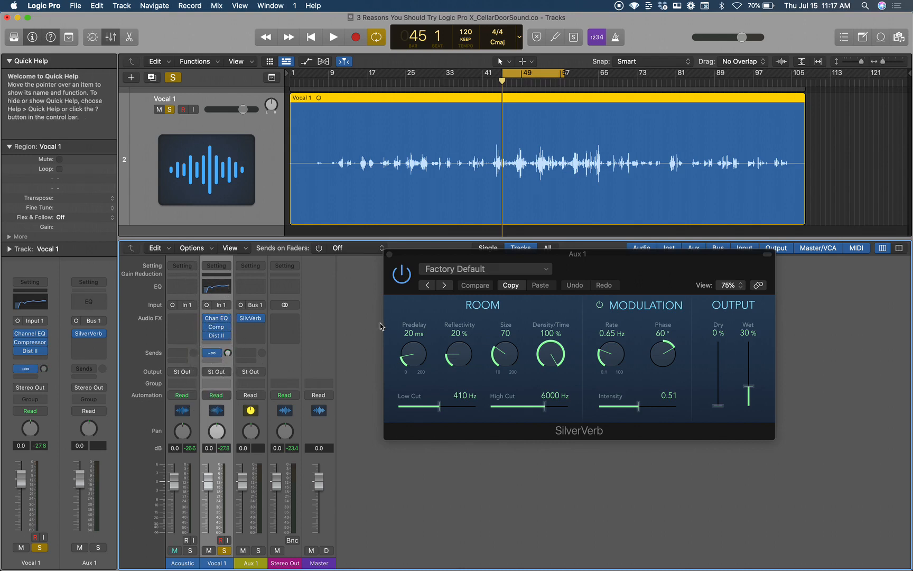
{"action": "key", "text": "space"}
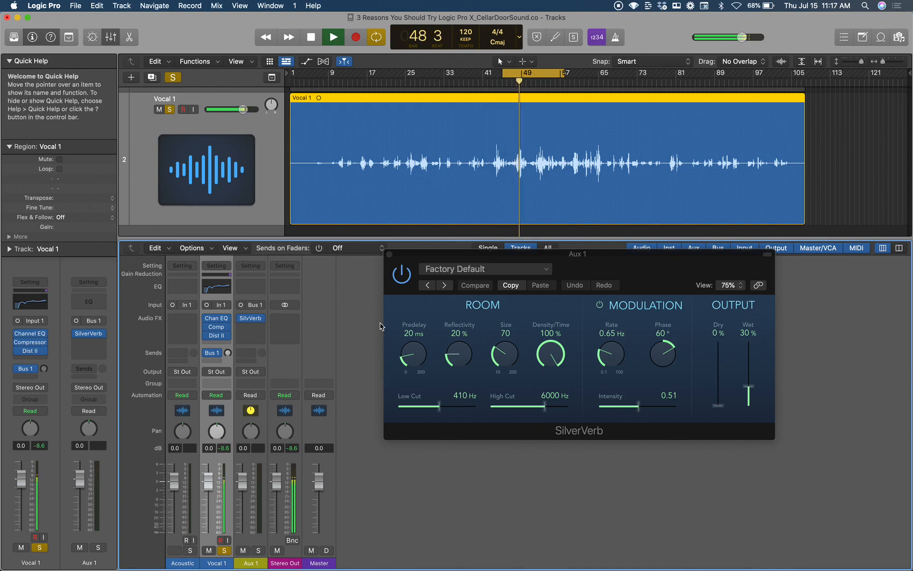
{"action": "key", "text": "space"}
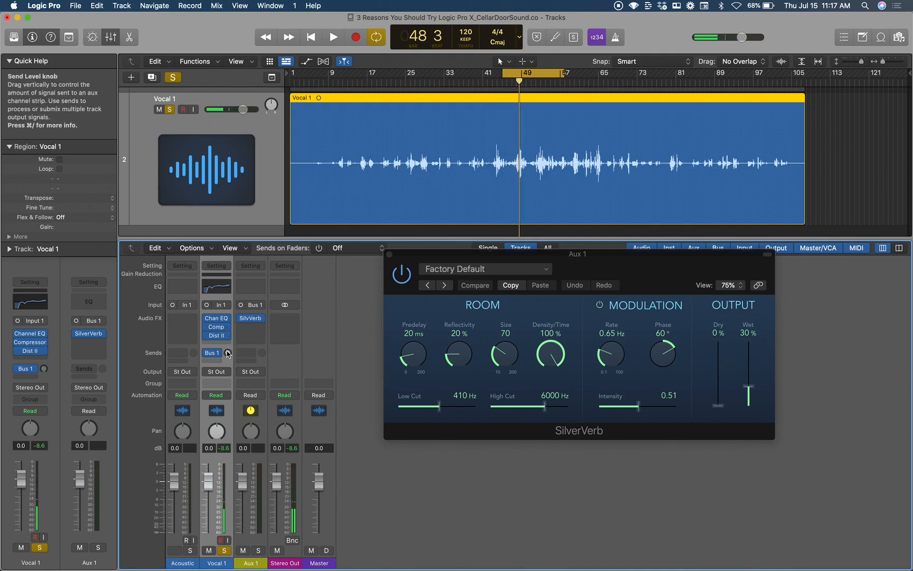
Step: Raise Vocal 1's Bus 1 send level and play the vocal with the reverb
{"action": "left_click_drag", "start_coordinate": [227, 353], "coordinate": [220, 317]}
{"action": "key", "text": "space"}
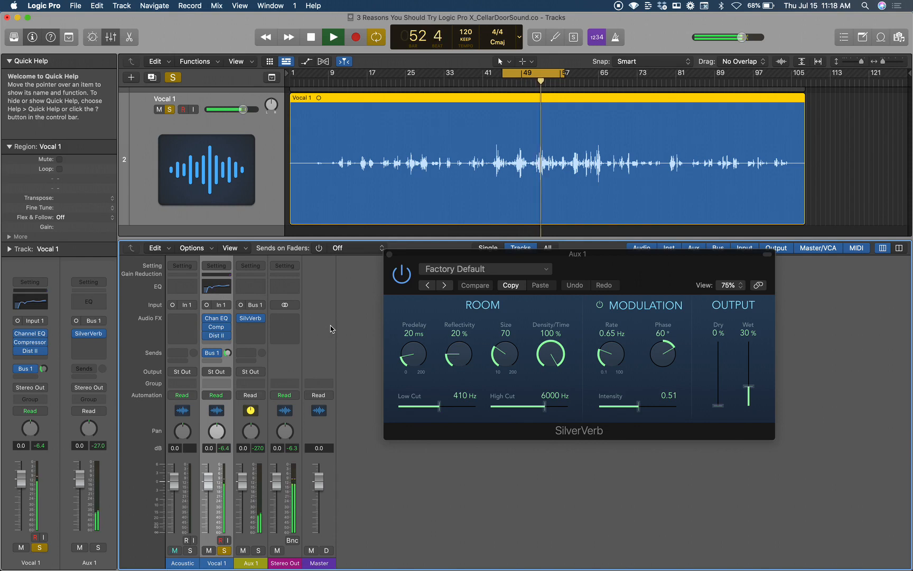
{"action": "key", "text": "space"}
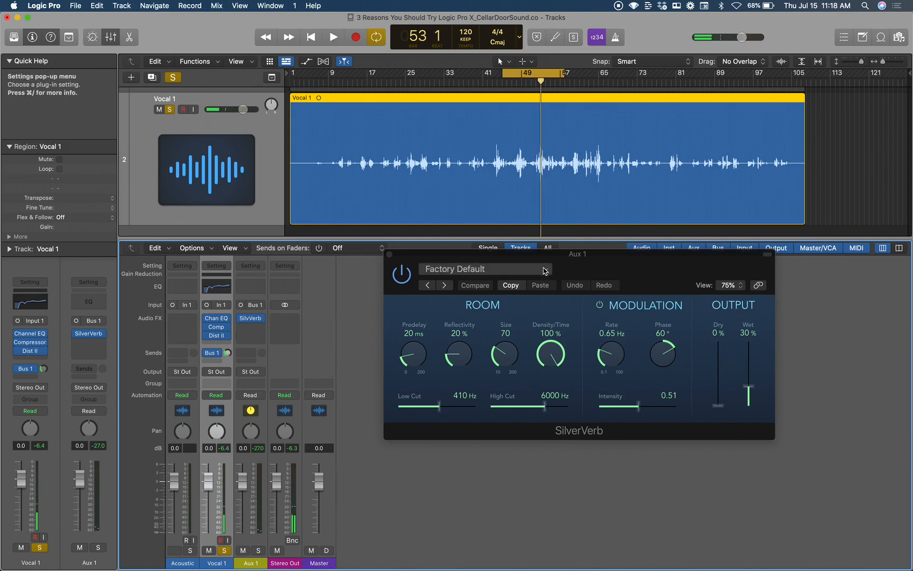
Step: Load SilverVerb's Hall preset, and set the Predelay to 41 ms and the Size to 60
{"action": "left_click", "coordinate": [545, 271]}
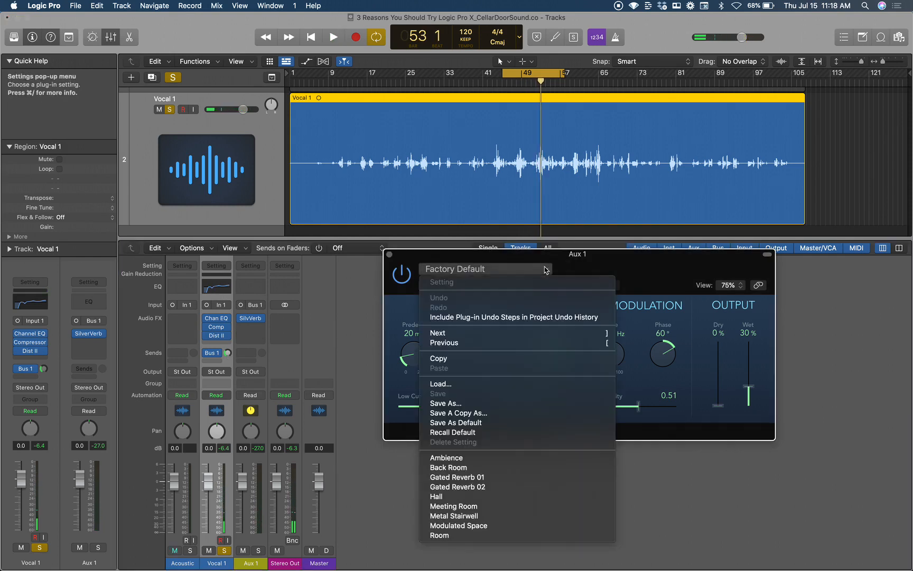
{"action": "left_click", "coordinate": [460, 499]}
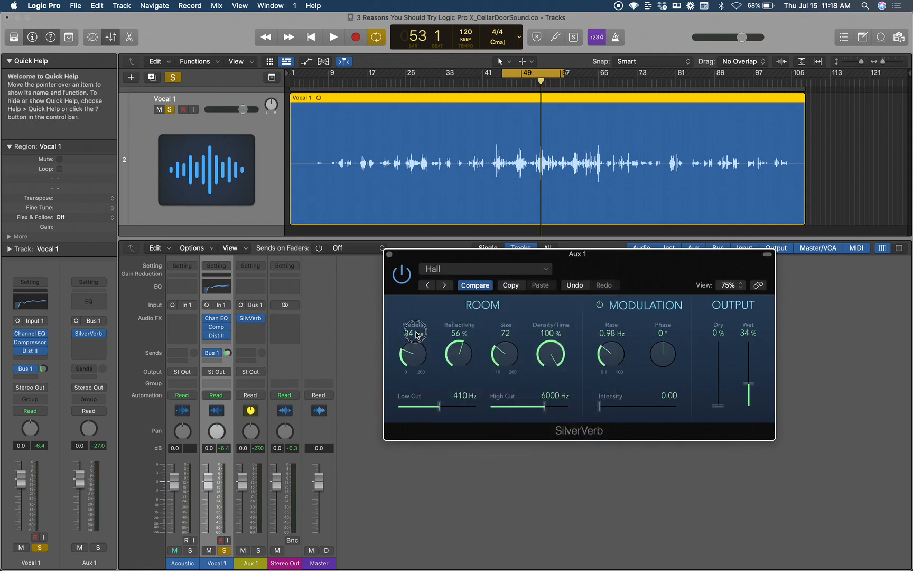
{"action": "left_click_drag", "start_coordinate": [416, 332], "coordinate": [414, 323]}
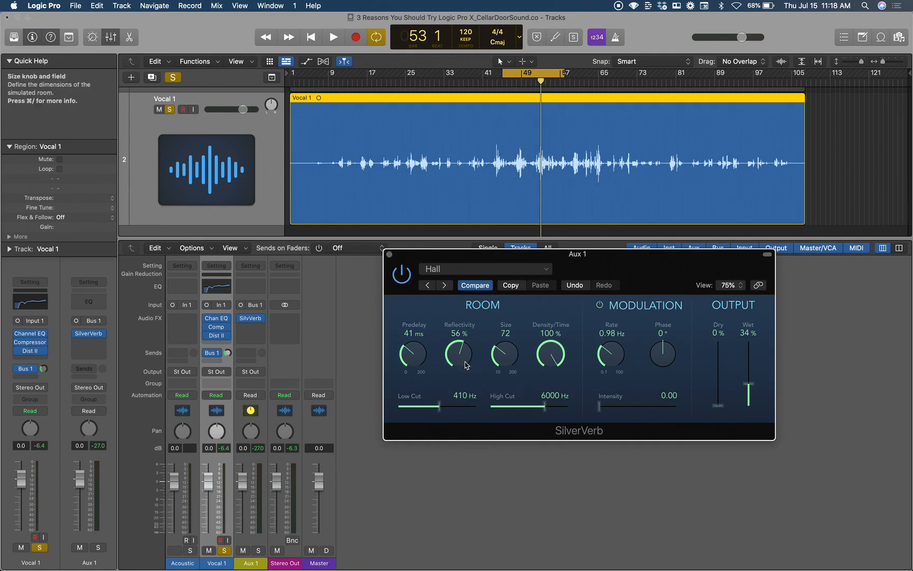
{"action": "left_click_drag", "start_coordinate": [503, 353], "coordinate": [488, 365]}
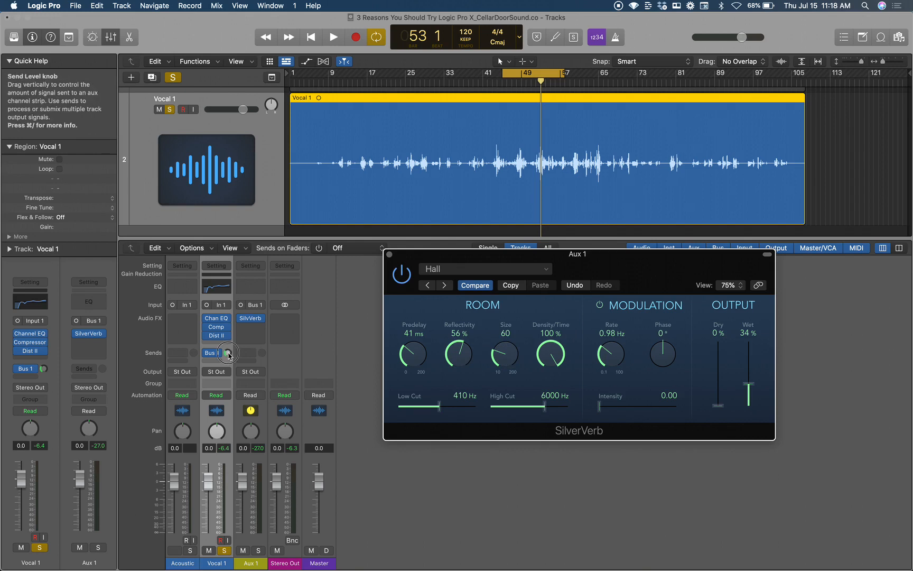
Step: Try lowering Aux 1's volume fader to -2.3 dB, and reset it to 0.0 dB
{"action": "left_click_drag", "start_coordinate": [229, 355], "coordinate": [227, 353]}
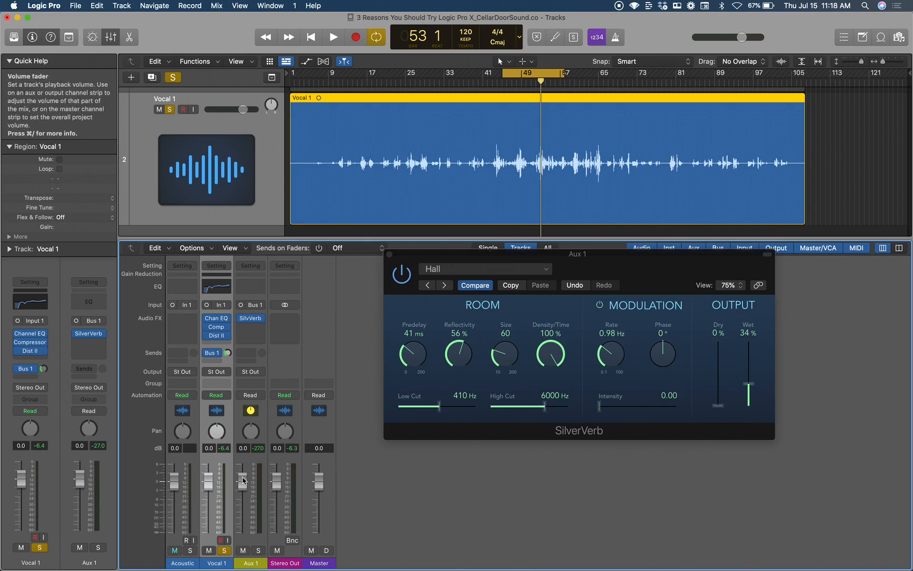
{"action": "left_click_drag", "start_coordinate": [244, 484], "coordinate": [245, 497]}
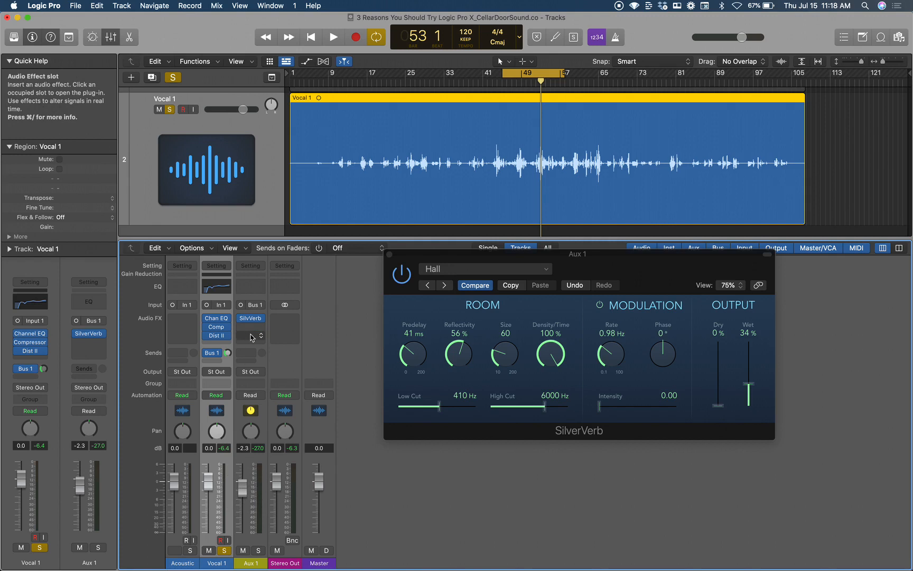
{"action": "left_click_drag", "start_coordinate": [242, 490], "coordinate": [242, 482]}
{"action": "left_click", "coordinate": [241, 474], "text": "alt"}
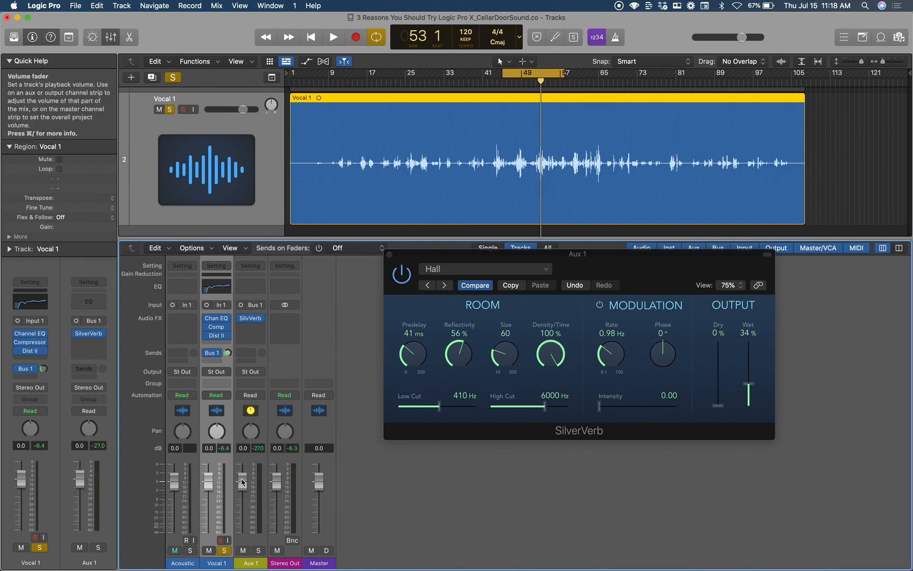
{"action": "left_click_drag", "start_coordinate": [242, 481], "coordinate": [242, 481]}
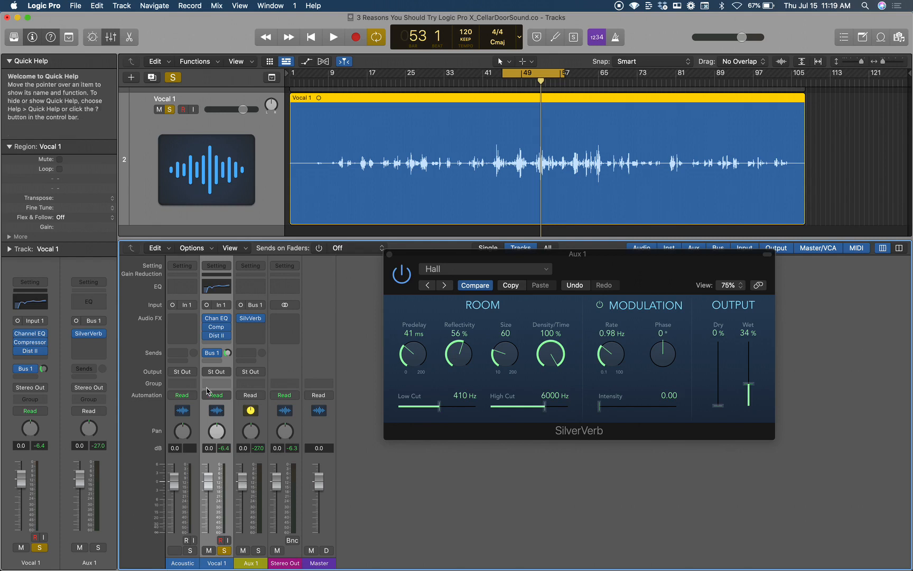
Step: Add two more sends on Vocal 1, one to Bus 2 and one to Bus 3
{"action": "left_click", "coordinate": [212, 353]}
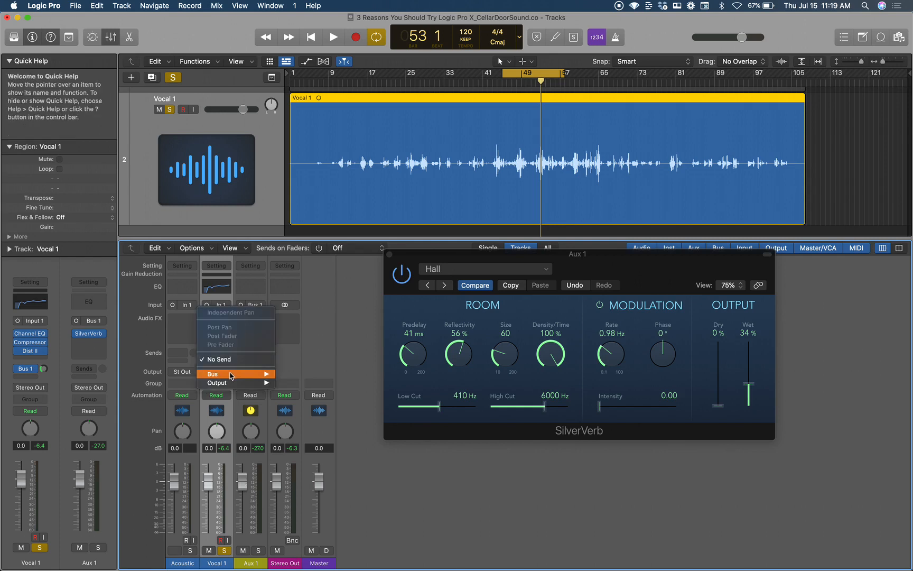
{"action": "mouse_move", "coordinate": [237, 373]}
{"action": "left_click", "coordinate": [325, 236]}
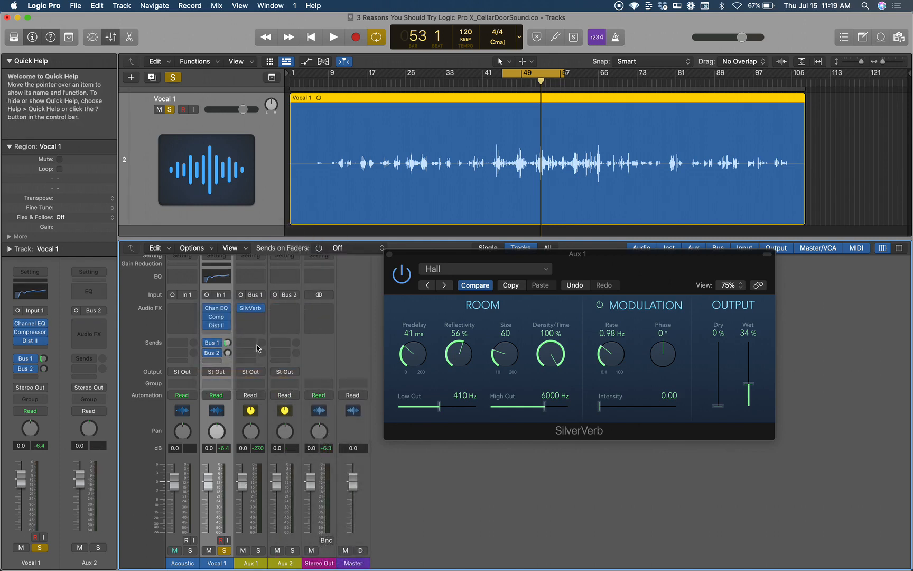
{"action": "left_click", "coordinate": [212, 362]}
{"action": "mouse_move", "coordinate": [238, 375]}
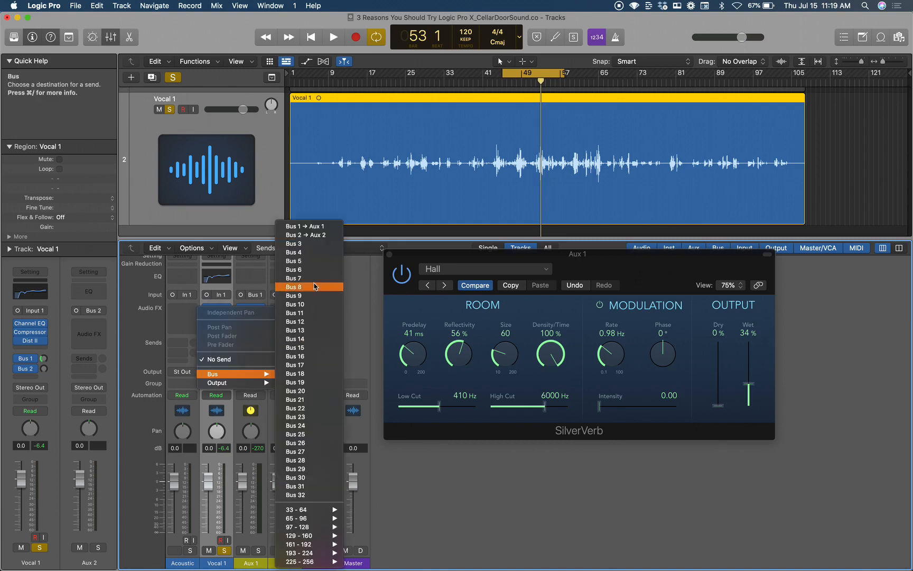
{"action": "left_click", "coordinate": [308, 243]}
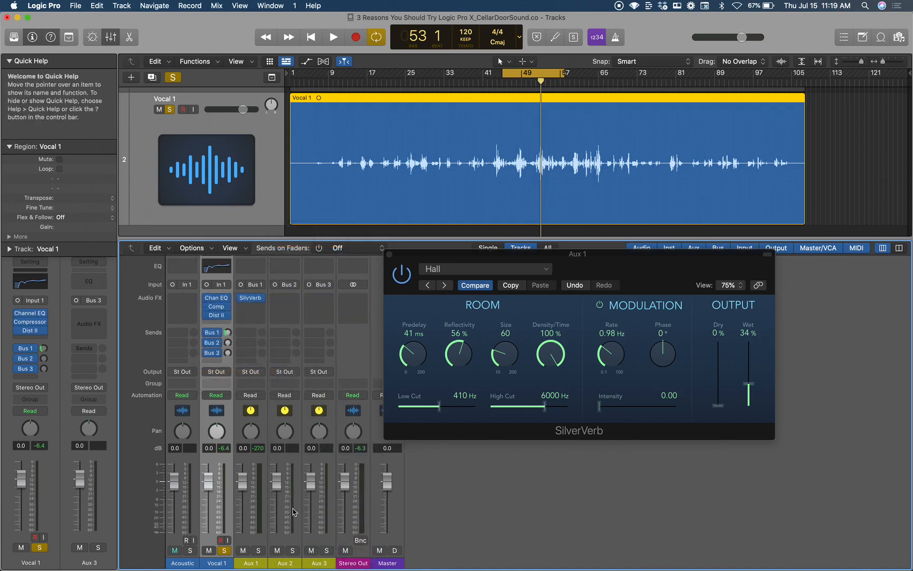
Step: Rename the channels Aux 1, Aux 2 and Aux 3 as Reverb, Slap and Delay
{"action": "left_click", "coordinate": [253, 562]}
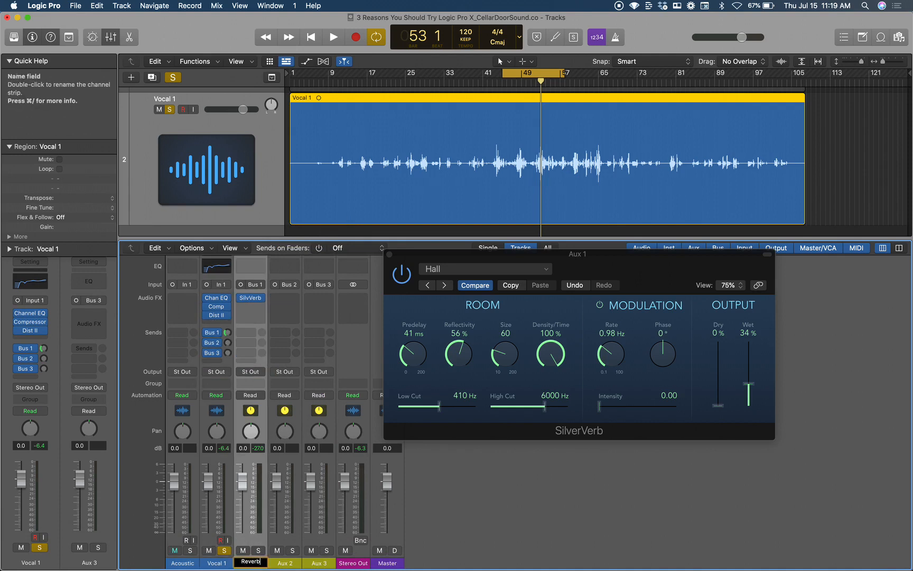
{"action": "type", "text": "Reverb"}
{"action": "key", "text": "Return"}
{"action": "double_click", "coordinate": [286, 562]}
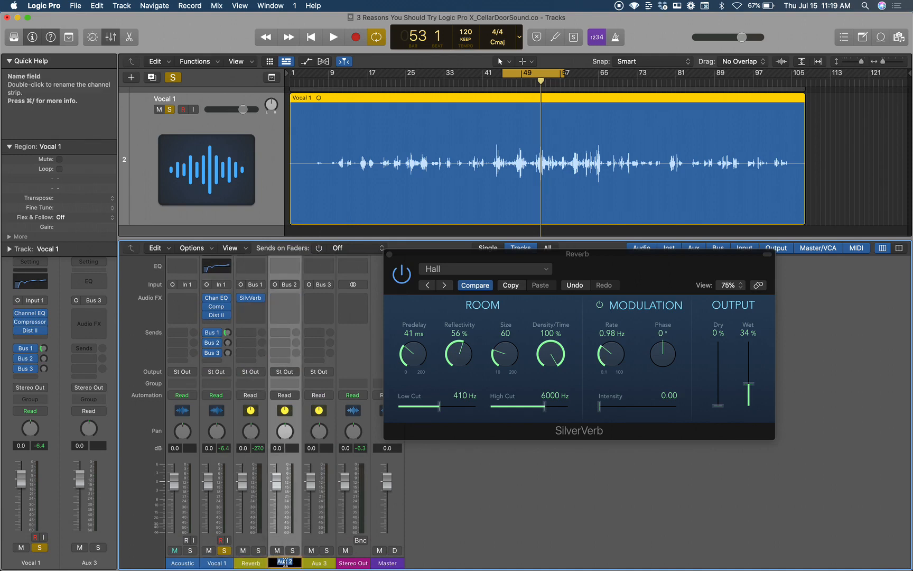
{"action": "type", "text": "Slap"}
{"action": "key", "text": "Return"}
{"action": "double_click", "coordinate": [319, 561]}
{"action": "type", "text": "Delay"}
{"action": "key", "text": "Return"}
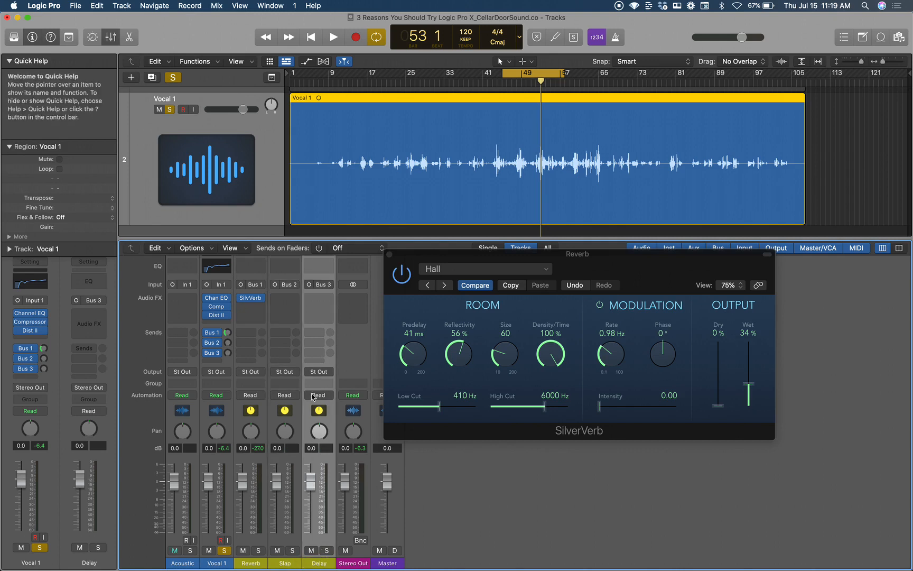
Step: Insert a mono Stereo Delay plug-in on the Slap channel
{"action": "left_click", "coordinate": [286, 299]}
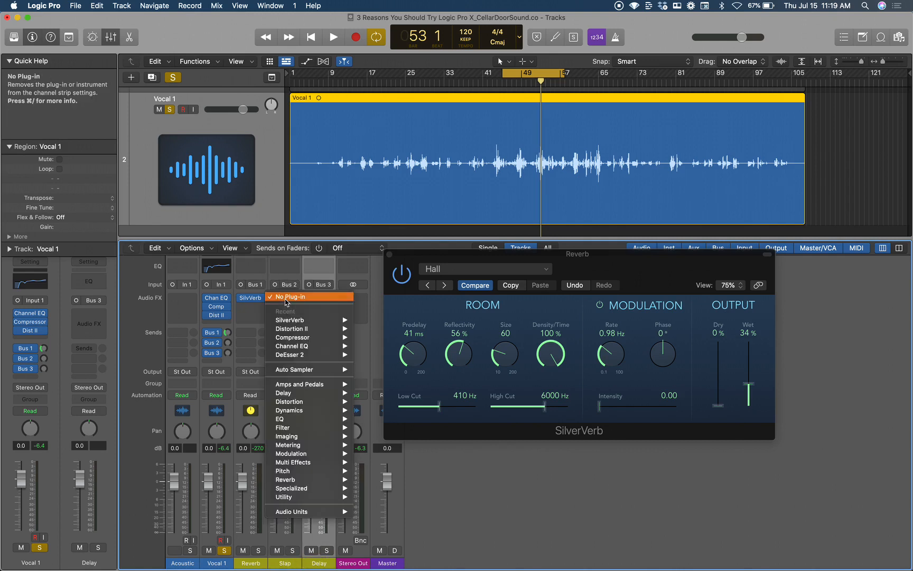
{"action": "mouse_move", "coordinate": [315, 398]}
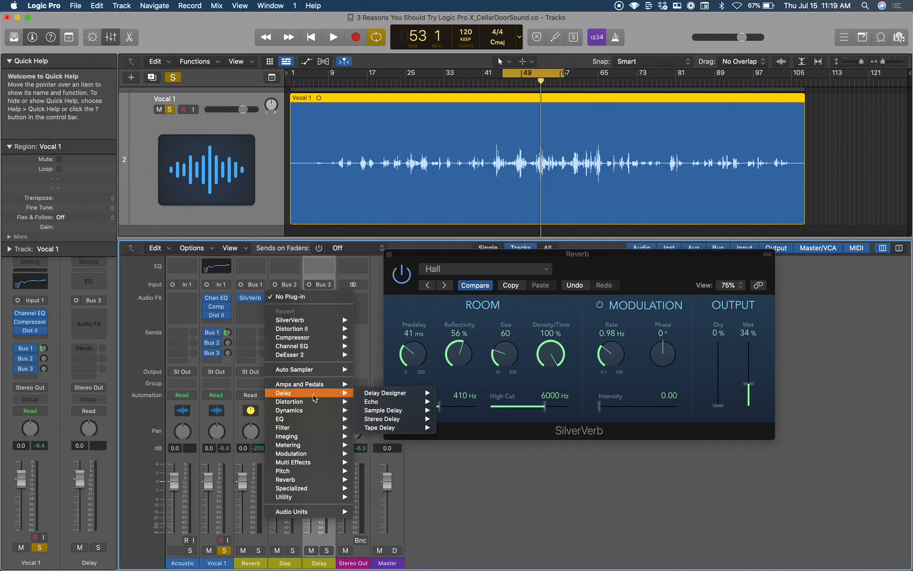
{"action": "mouse_move", "coordinate": [382, 396]}
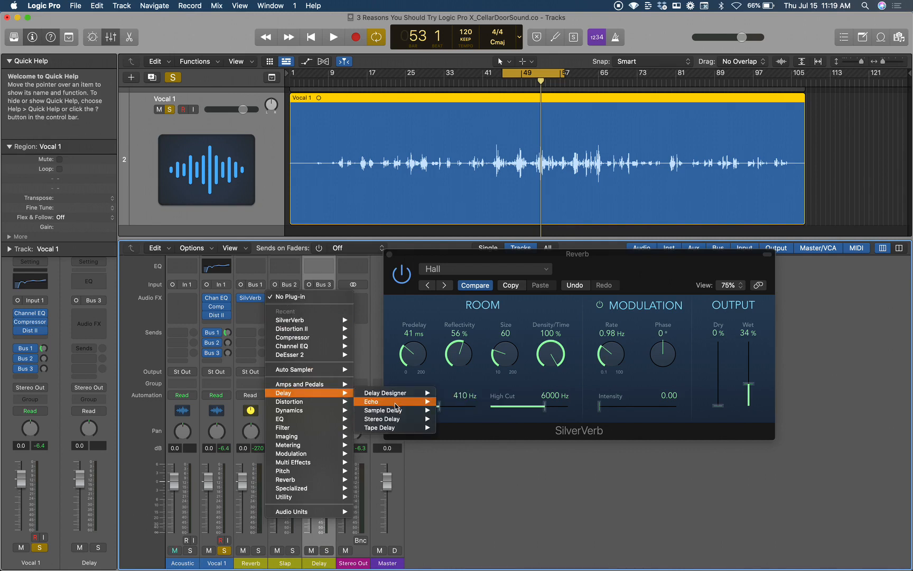
{"action": "mouse_move", "coordinate": [399, 416]}
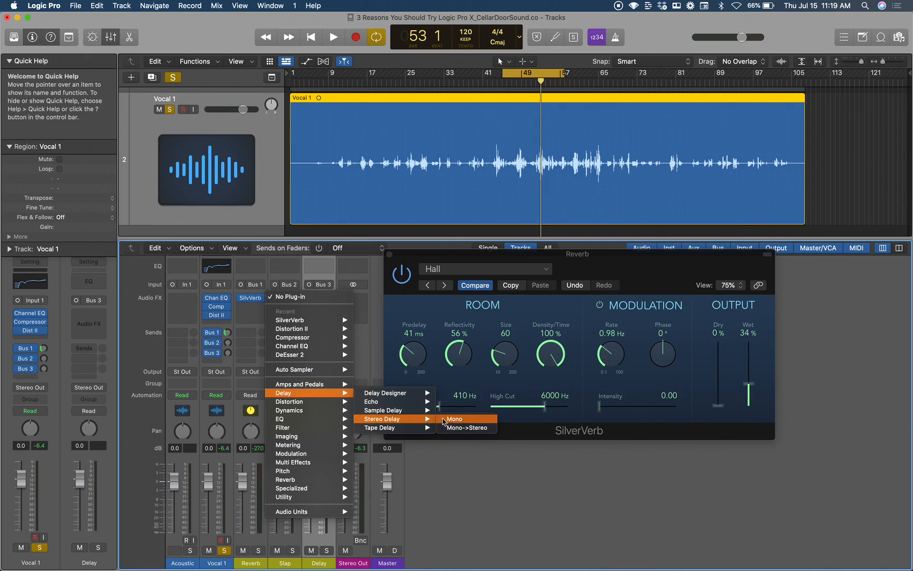
{"action": "left_click", "coordinate": [449, 419]}
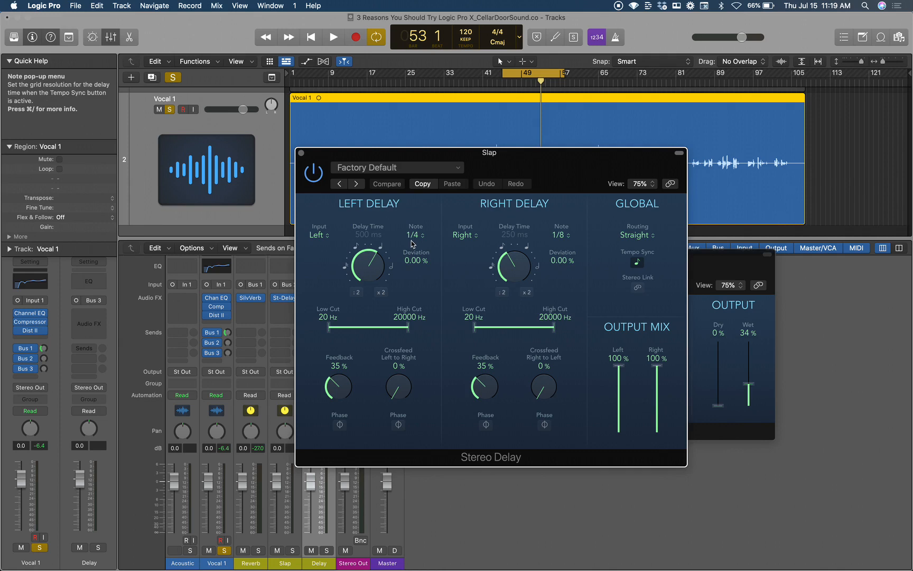
Step: Turn off tempo sync in the Slap delay, and set both the left and right delay times to 133 ms
{"action": "left_click", "coordinate": [637, 262]}
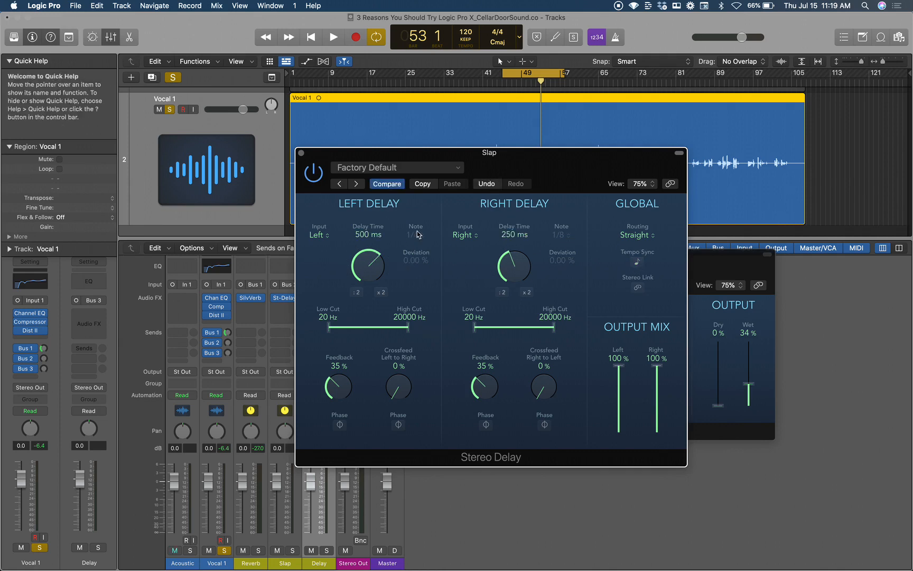
{"action": "double_click", "coordinate": [368, 232]}
{"action": "type", "text": "133"}
{"action": "key", "text": "Return"}
{"action": "double_click", "coordinate": [510, 237]}
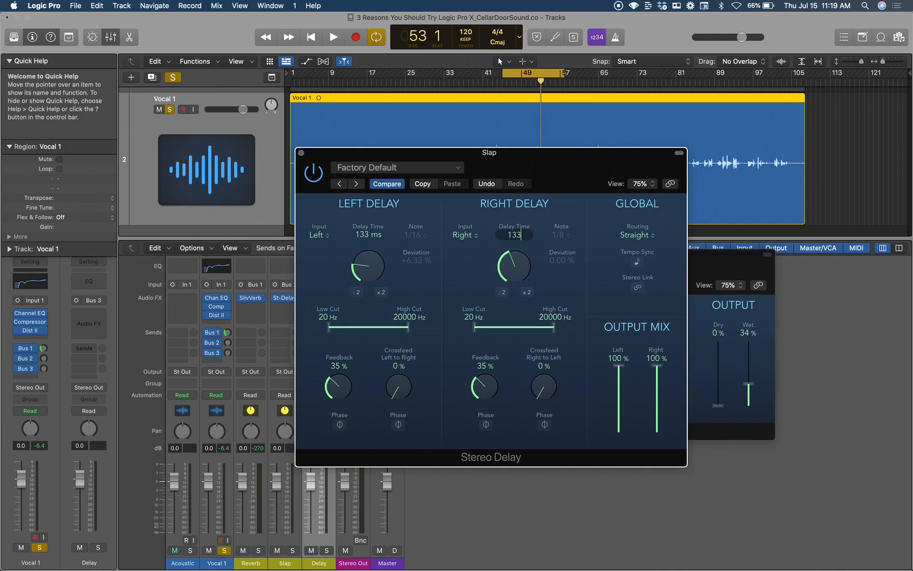
{"action": "key", "text": "Return"}
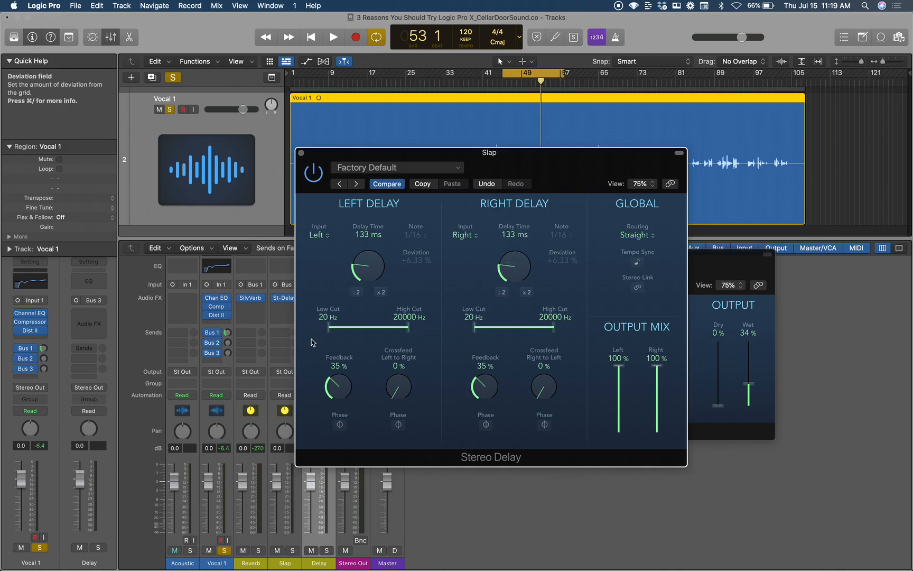
Step: Set the Slap delay's left filter to about 120–7500 Hz and its right filter to about 140–7500 Hz
{"action": "left_click_drag", "start_coordinate": [329, 326], "coordinate": [350, 326]}
{"action": "left_click_drag", "start_coordinate": [413, 328], "coordinate": [396, 328]}
{"action": "left_click_drag", "start_coordinate": [474, 328], "coordinate": [498, 329]}
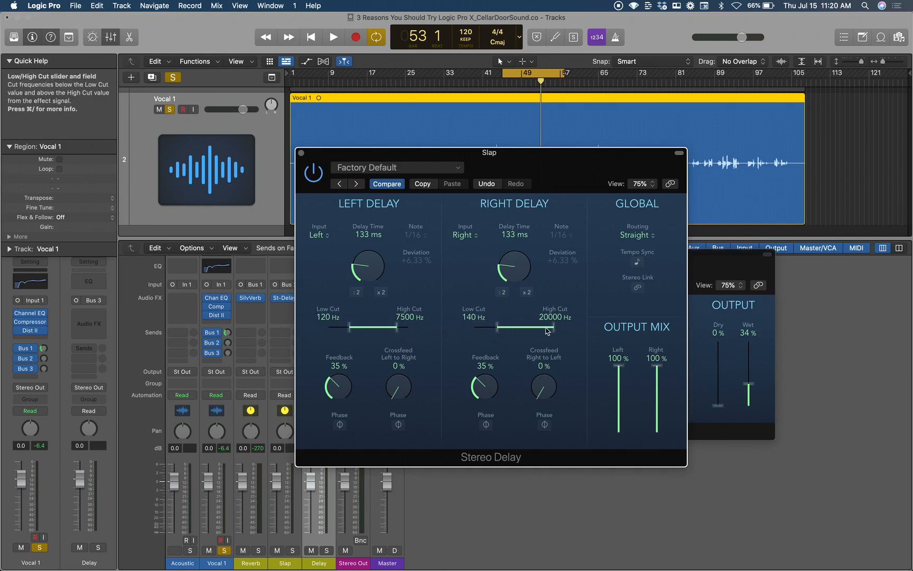
{"action": "left_click_drag", "start_coordinate": [553, 327], "coordinate": [543, 328]}
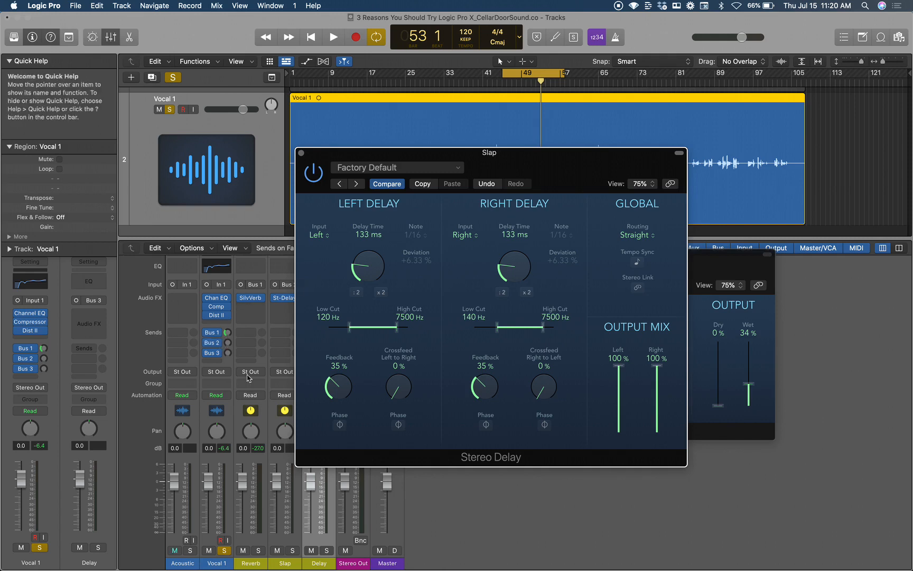
Step: Mute the Reverb channel and raise Vocal 1's Bus 2 send while the vocal plays
{"action": "left_click", "coordinate": [244, 550]}
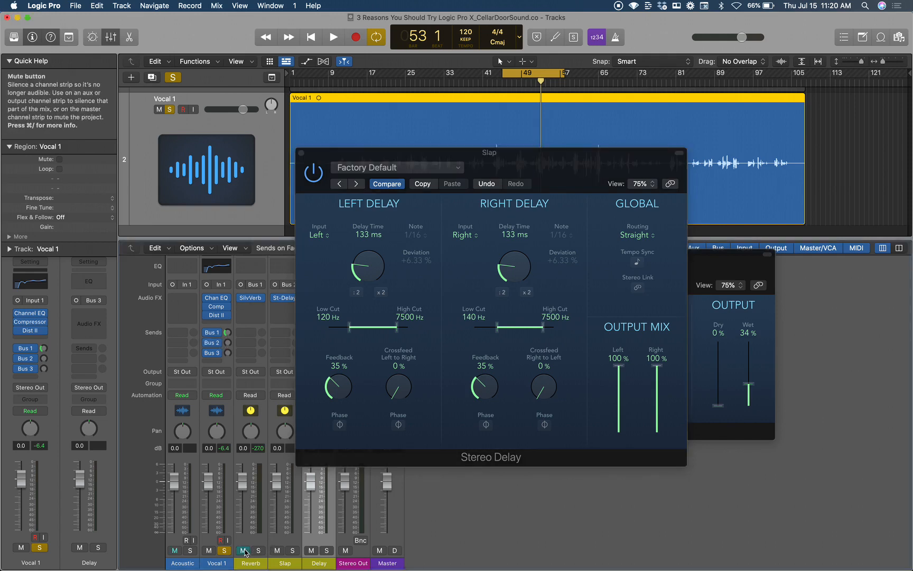
{"action": "key", "text": "space"}
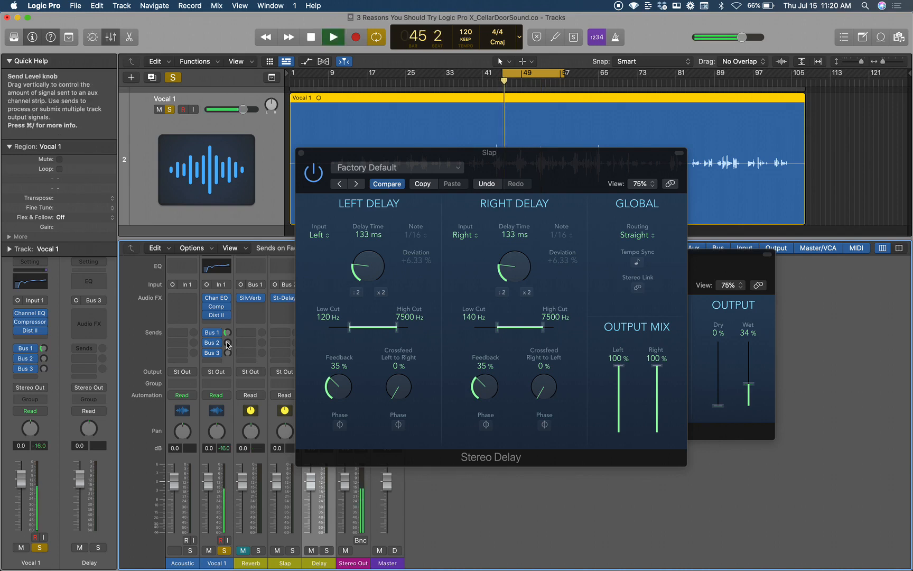
{"action": "left_click_drag", "start_coordinate": [228, 344], "coordinate": [222, 320]}
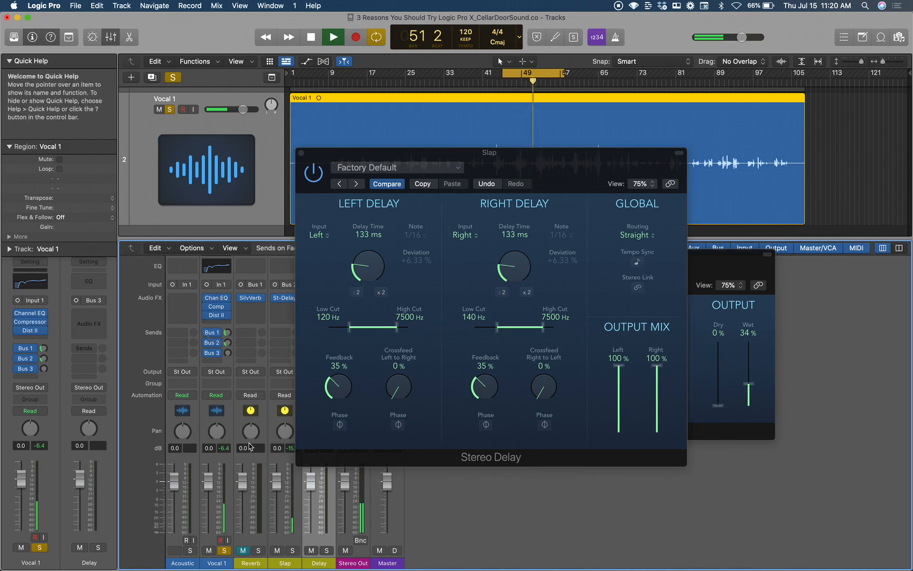
Step: Unmute the Reverb channel, lower Vocal 1's Bus 1 send during playback, and stop
{"action": "left_click", "coordinate": [242, 550]}
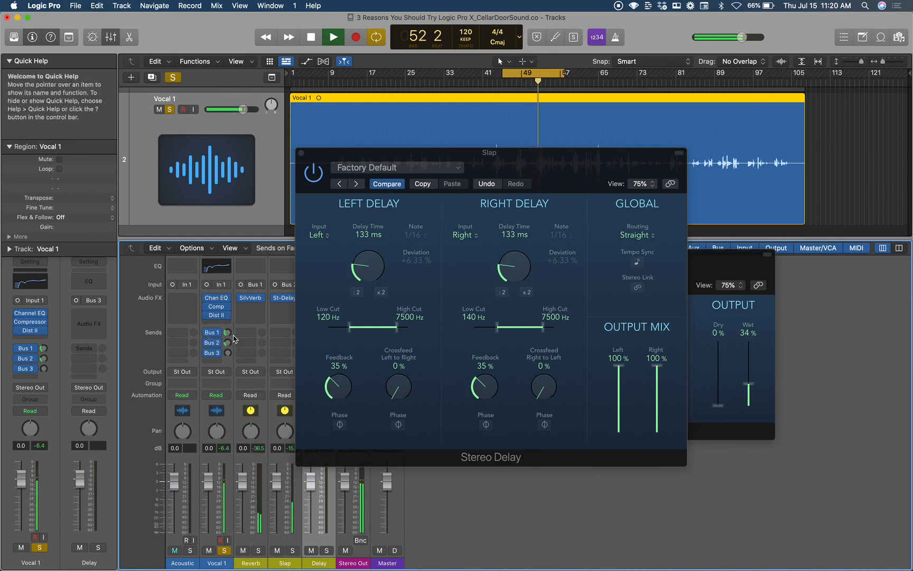
{"action": "mouse_move", "coordinate": [227, 334]}
{"action": "left_mouse_down"}
{"action": "mouse_move", "coordinate": [230, 323]}
{"action": "mouse_move", "coordinate": [227, 350]}
{"action": "left_mouse_up"}
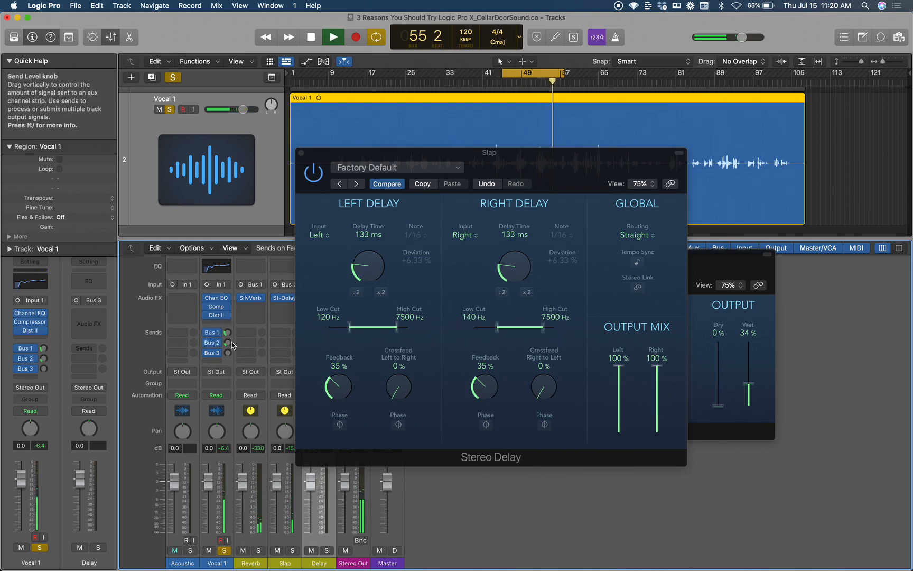
{"action": "key", "text": "space"}
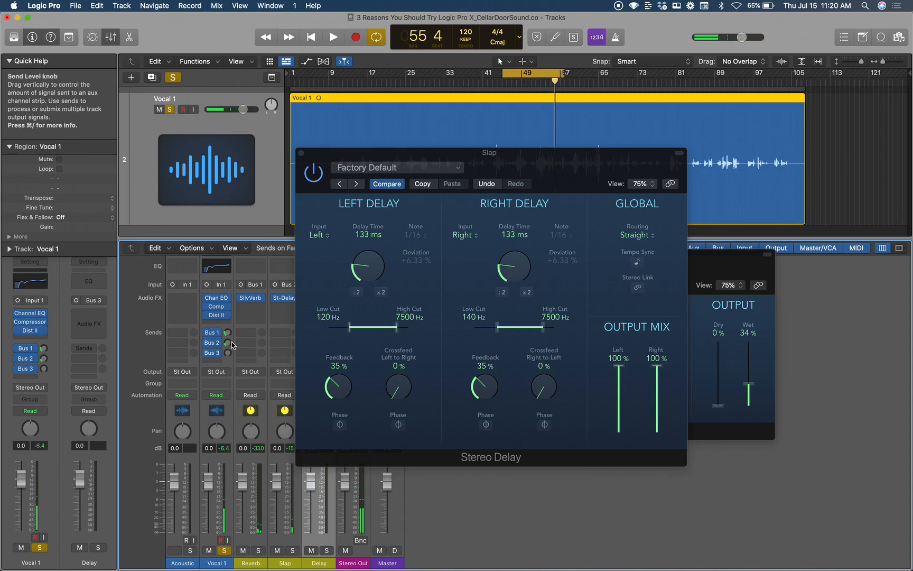
Step: Replace the open plug-in windows with a new Mono->Stereo Stereo Delay on the Delay channel, and turn off its tempo sync
{"action": "left_click", "coordinate": [301, 153]}
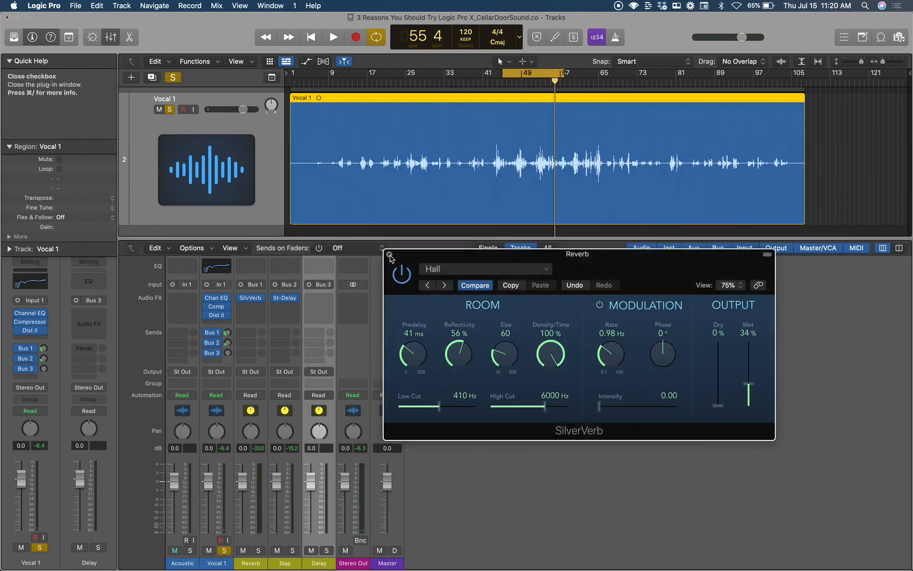
{"action": "left_click", "coordinate": [390, 255]}
{"action": "left_click", "coordinate": [309, 297]}
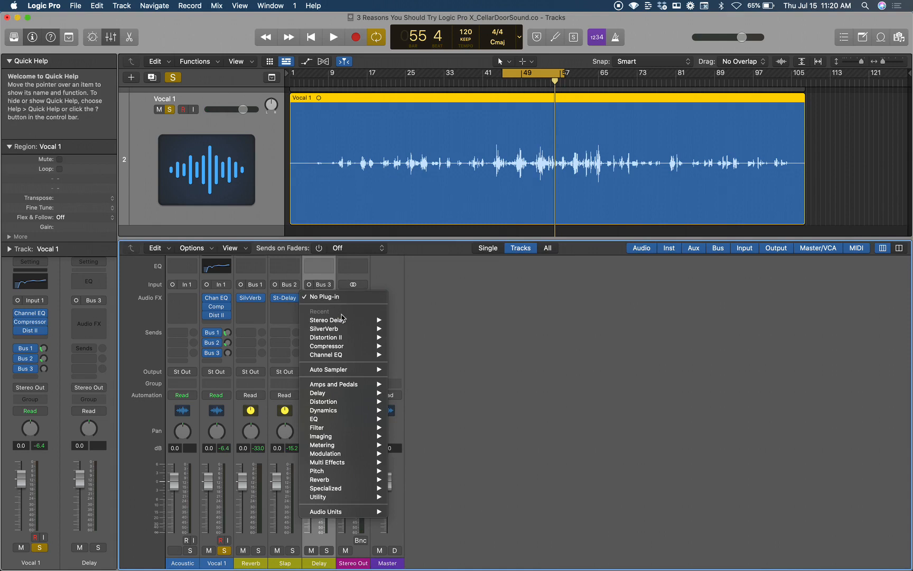
{"action": "mouse_move", "coordinate": [350, 394]}
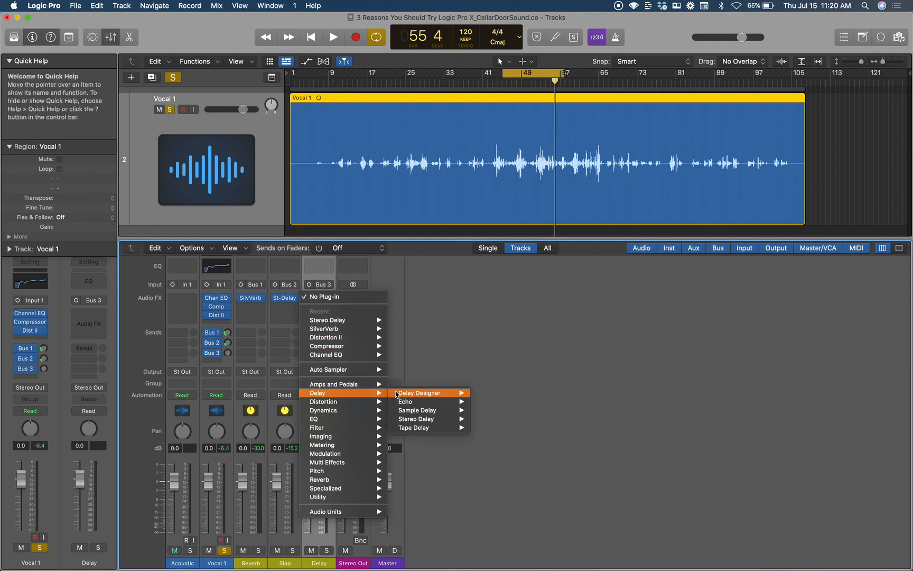
{"action": "mouse_move", "coordinate": [397, 394]}
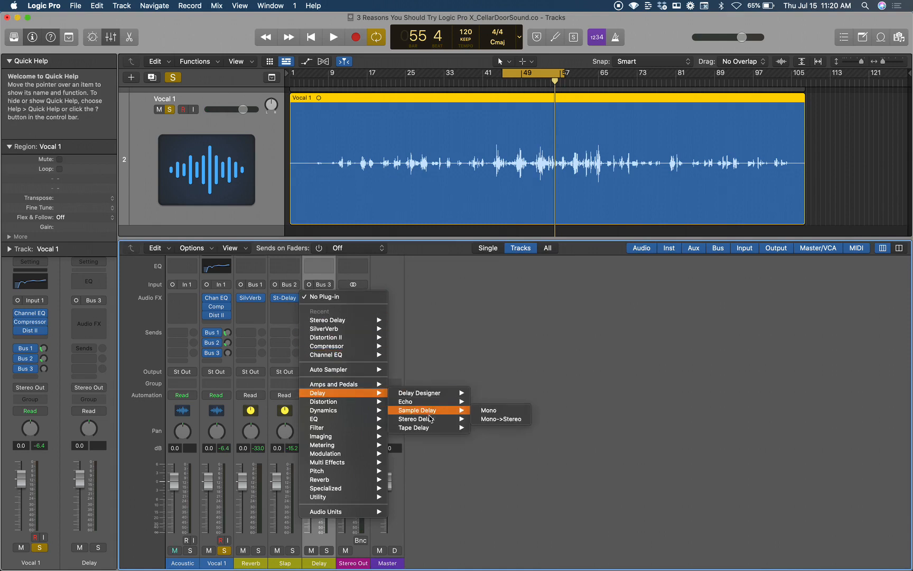
{"action": "mouse_move", "coordinate": [431, 418]}
{"action": "left_click", "coordinate": [498, 428]}
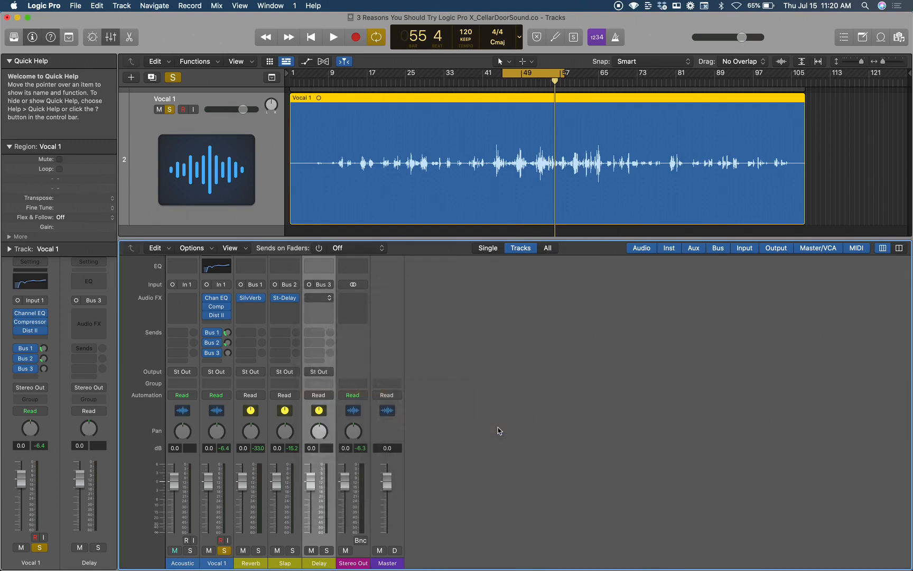
{"action": "left_click_drag", "start_coordinate": [506, 162], "coordinate": [649, 137]}
{"action": "left_click", "coordinate": [773, 235]}
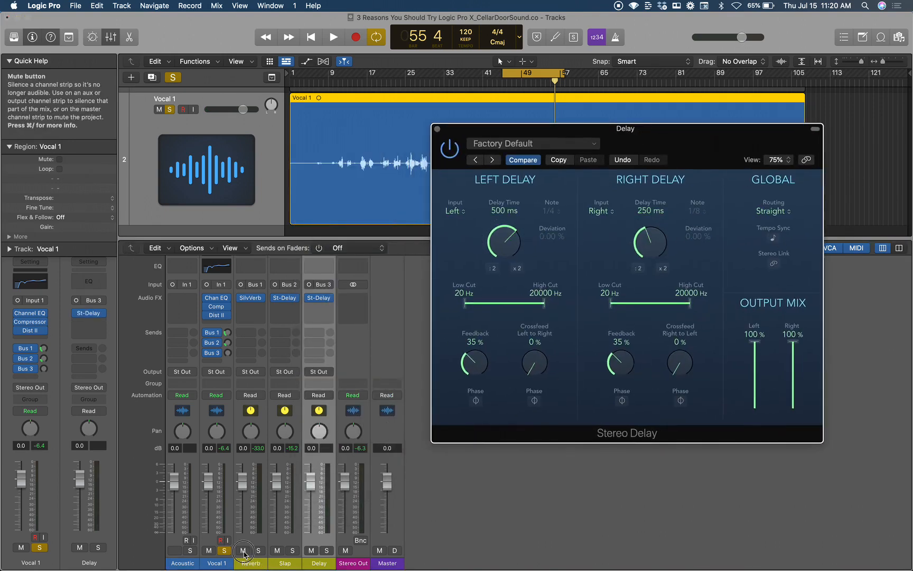
Step: Mute the Reverb and Slap channels, and raise Vocal 1's Bus 3 send to about -17.2 dB while the vocal plays
{"action": "left_click", "coordinate": [243, 550]}
{"action": "left_click", "coordinate": [280, 551]}
{"action": "key", "text": "space"}
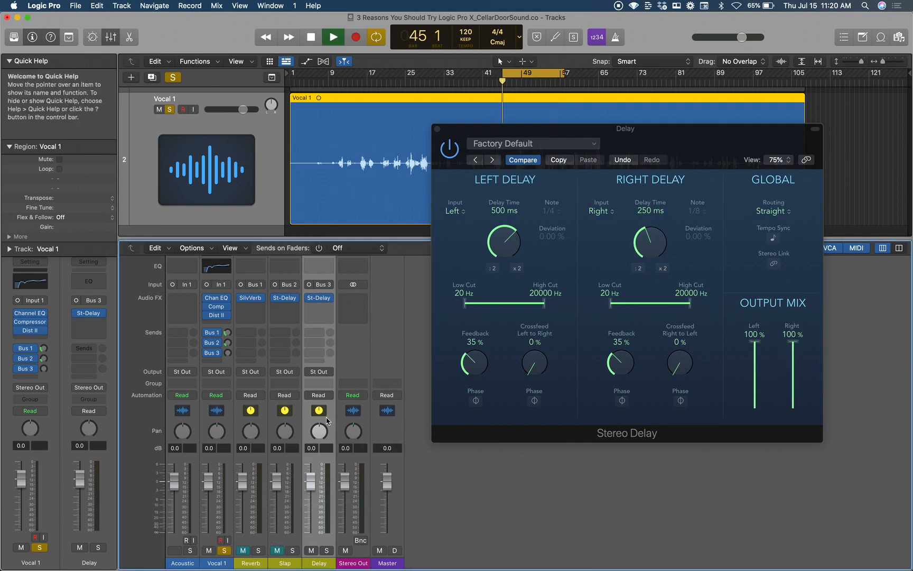
{"action": "left_click_drag", "start_coordinate": [228, 354], "coordinate": [224, 322]}
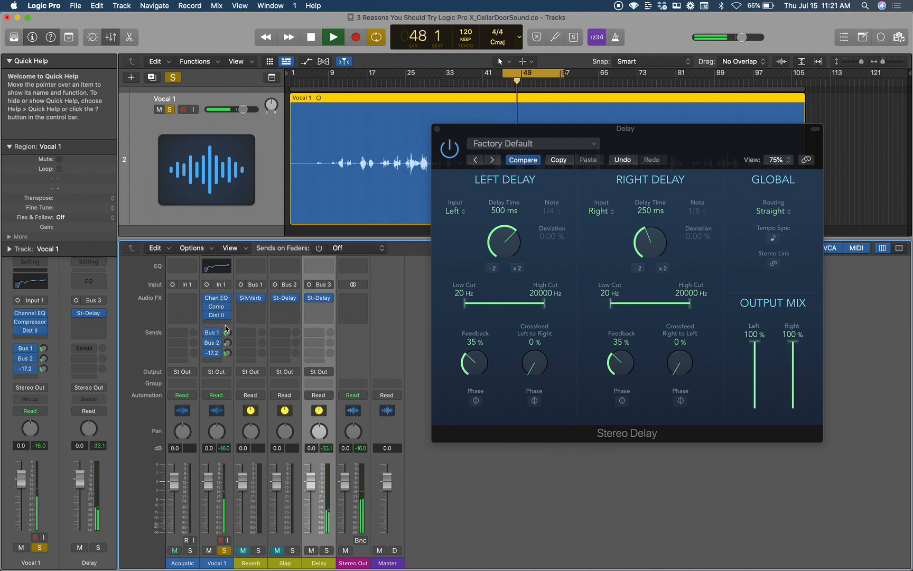
Step: Set the Delay channel's left delay time to 396 ms, and slightly lower Vocal 1's Bus 3 send with Reverb and Slap unmuted
{"action": "left_click_drag", "start_coordinate": [498, 242], "coordinate": [502, 248]}
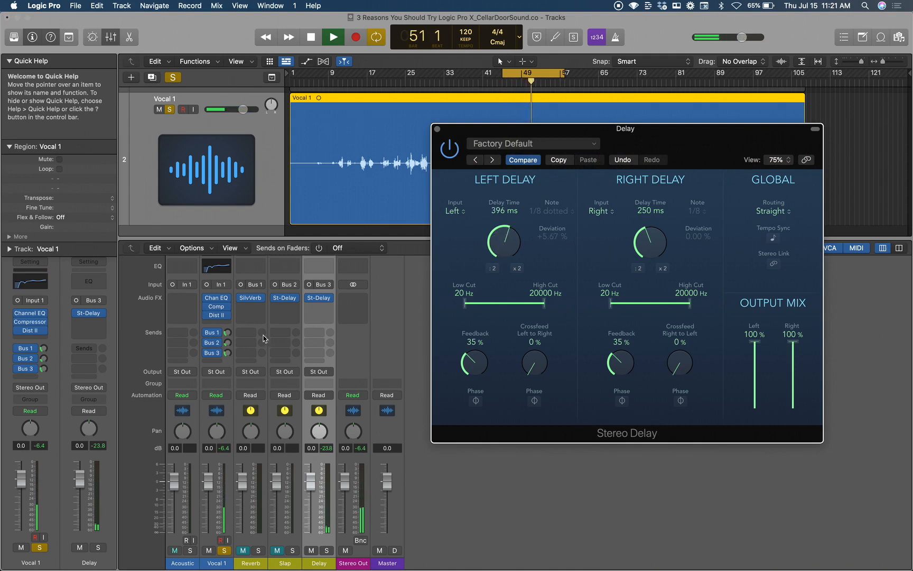
{"action": "left_click_drag", "start_coordinate": [228, 354], "coordinate": [227, 361]}
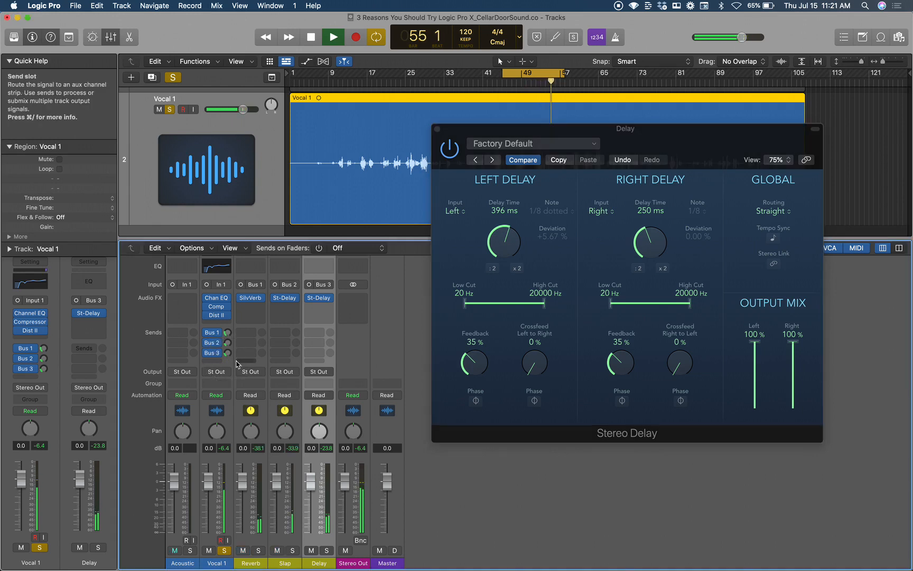
{"action": "key", "text": "space"}
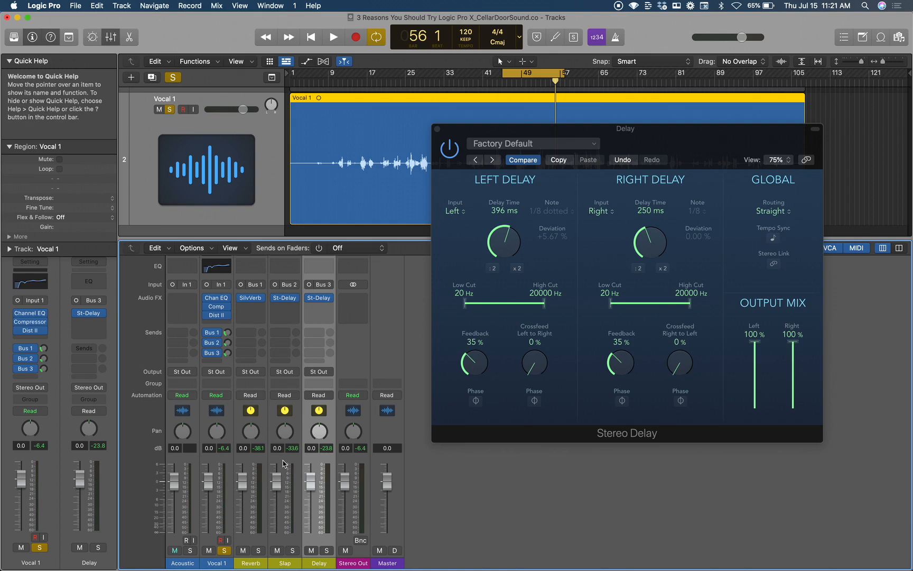
Step: Add a send to Bus 1 (Reverb) on the Delay channel, and raise it to about -8.3 dB during playback
{"action": "left_click", "coordinate": [319, 334]}
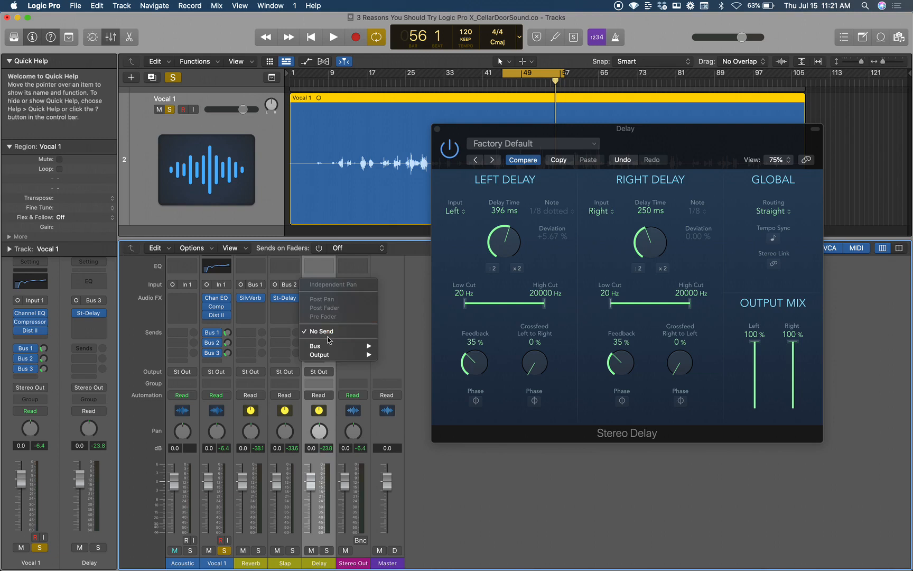
{"action": "mouse_move", "coordinate": [336, 346]}
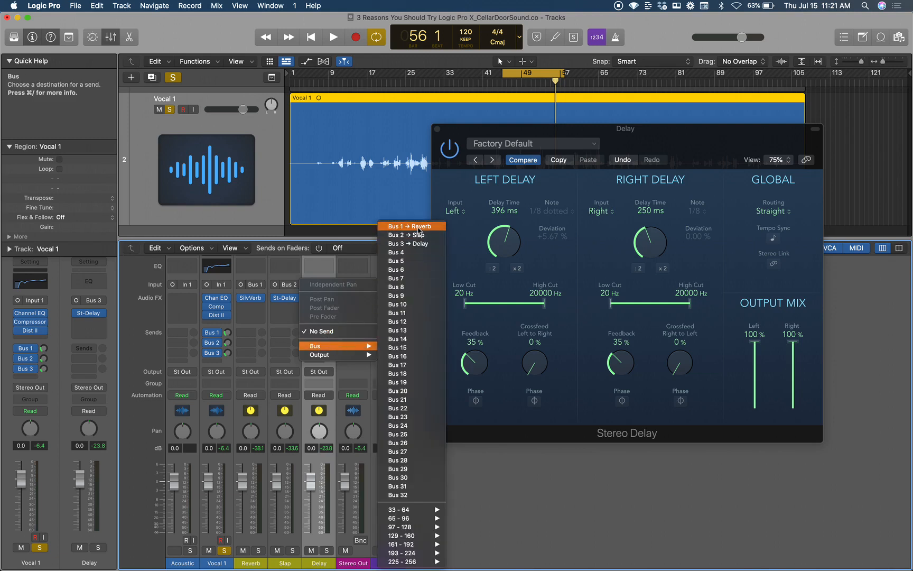
{"action": "left_click", "coordinate": [418, 231]}
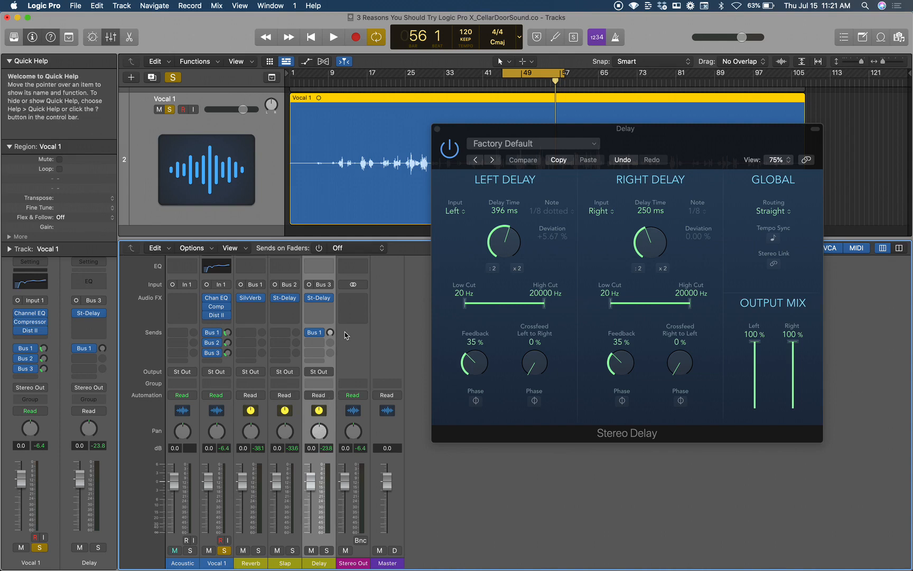
{"action": "key", "text": "space"}
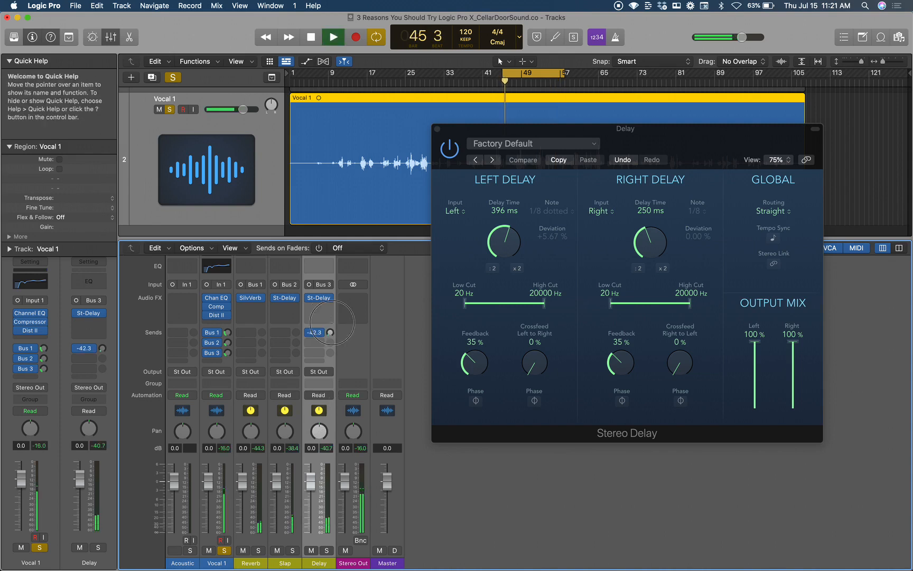
{"action": "left_click_drag", "start_coordinate": [329, 292], "coordinate": [330, 281]}
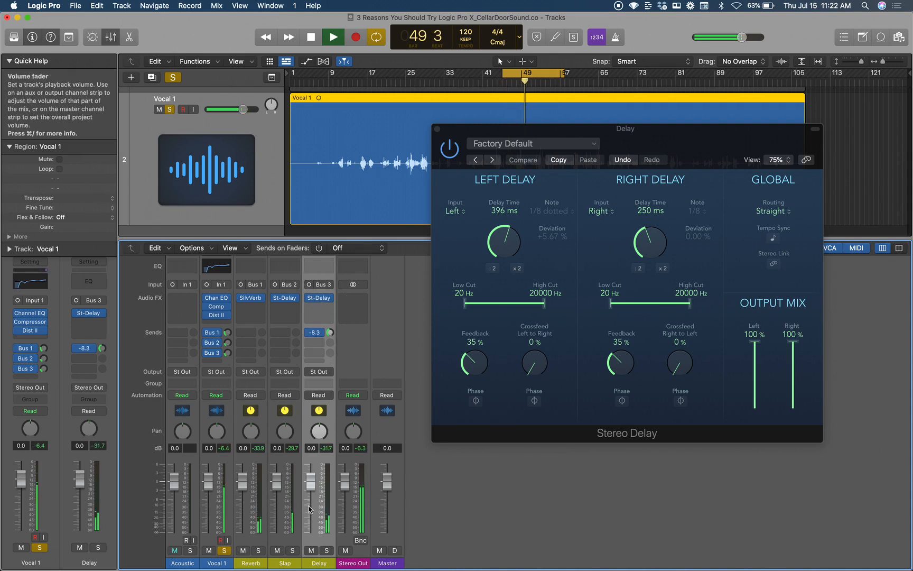
Step: Lower the Delay channel's fader to -2.0 dB, slightly reduce its Bus 1 send, stop playback and close the delay plug-in
{"action": "left_click_drag", "start_coordinate": [310, 480], "coordinate": [311, 487]}
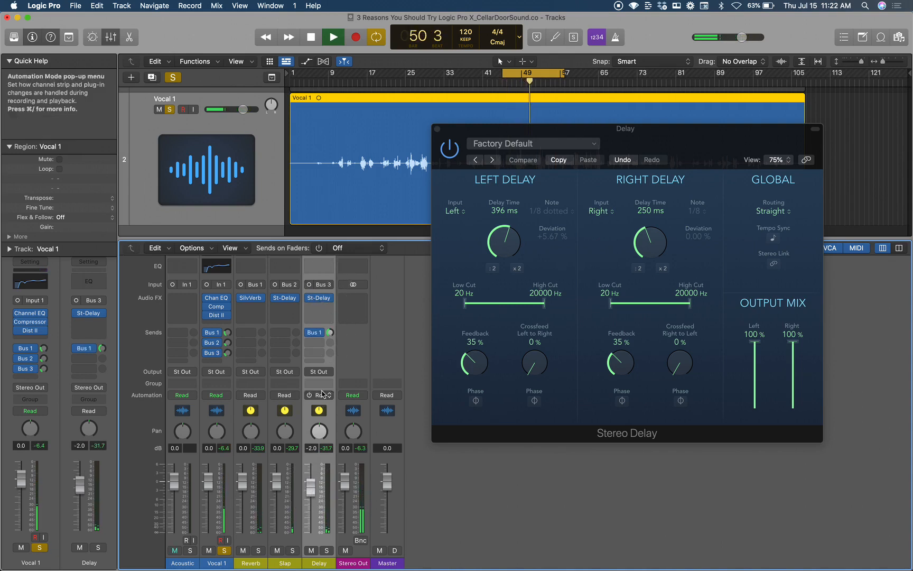
{"action": "left_click_drag", "start_coordinate": [330, 332], "coordinate": [329, 336]}
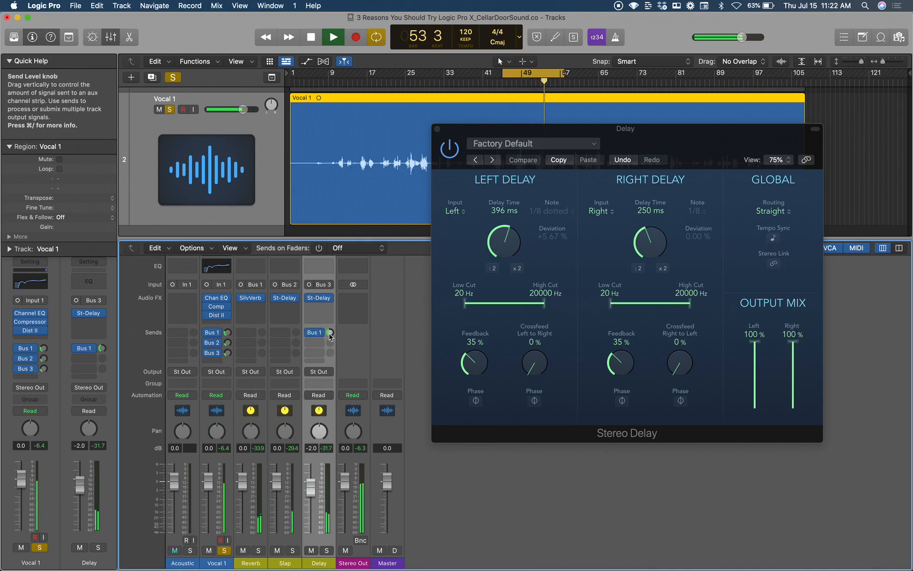
{"action": "key", "text": "space"}
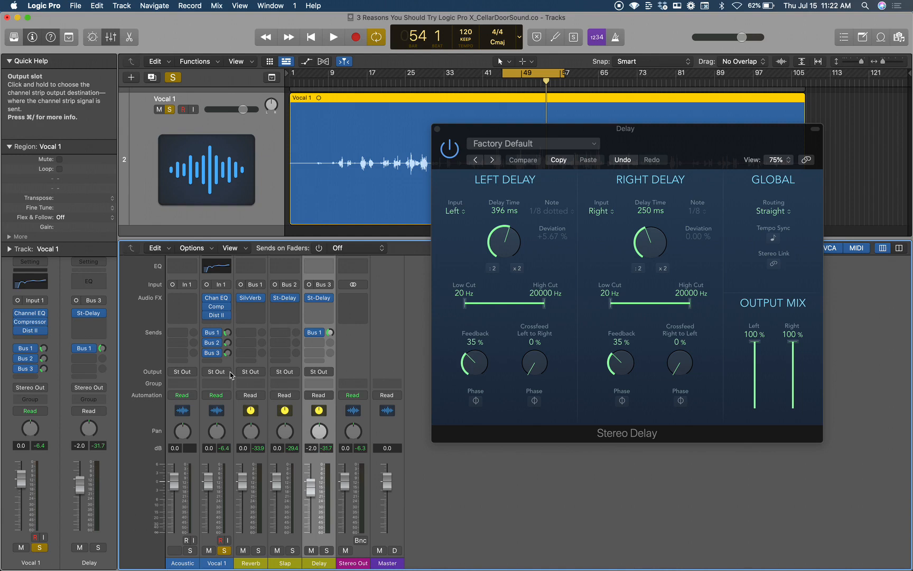
{"action": "left_click", "coordinate": [437, 129]}
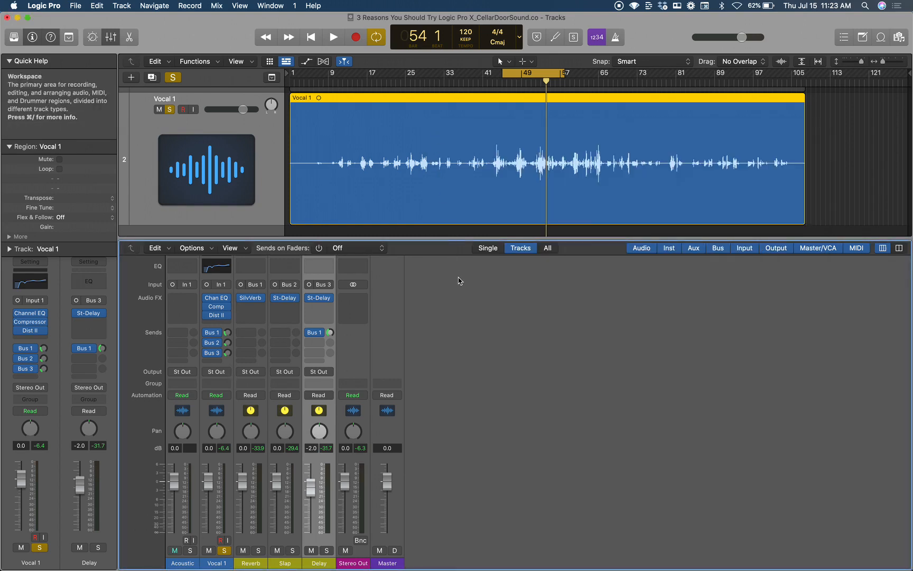